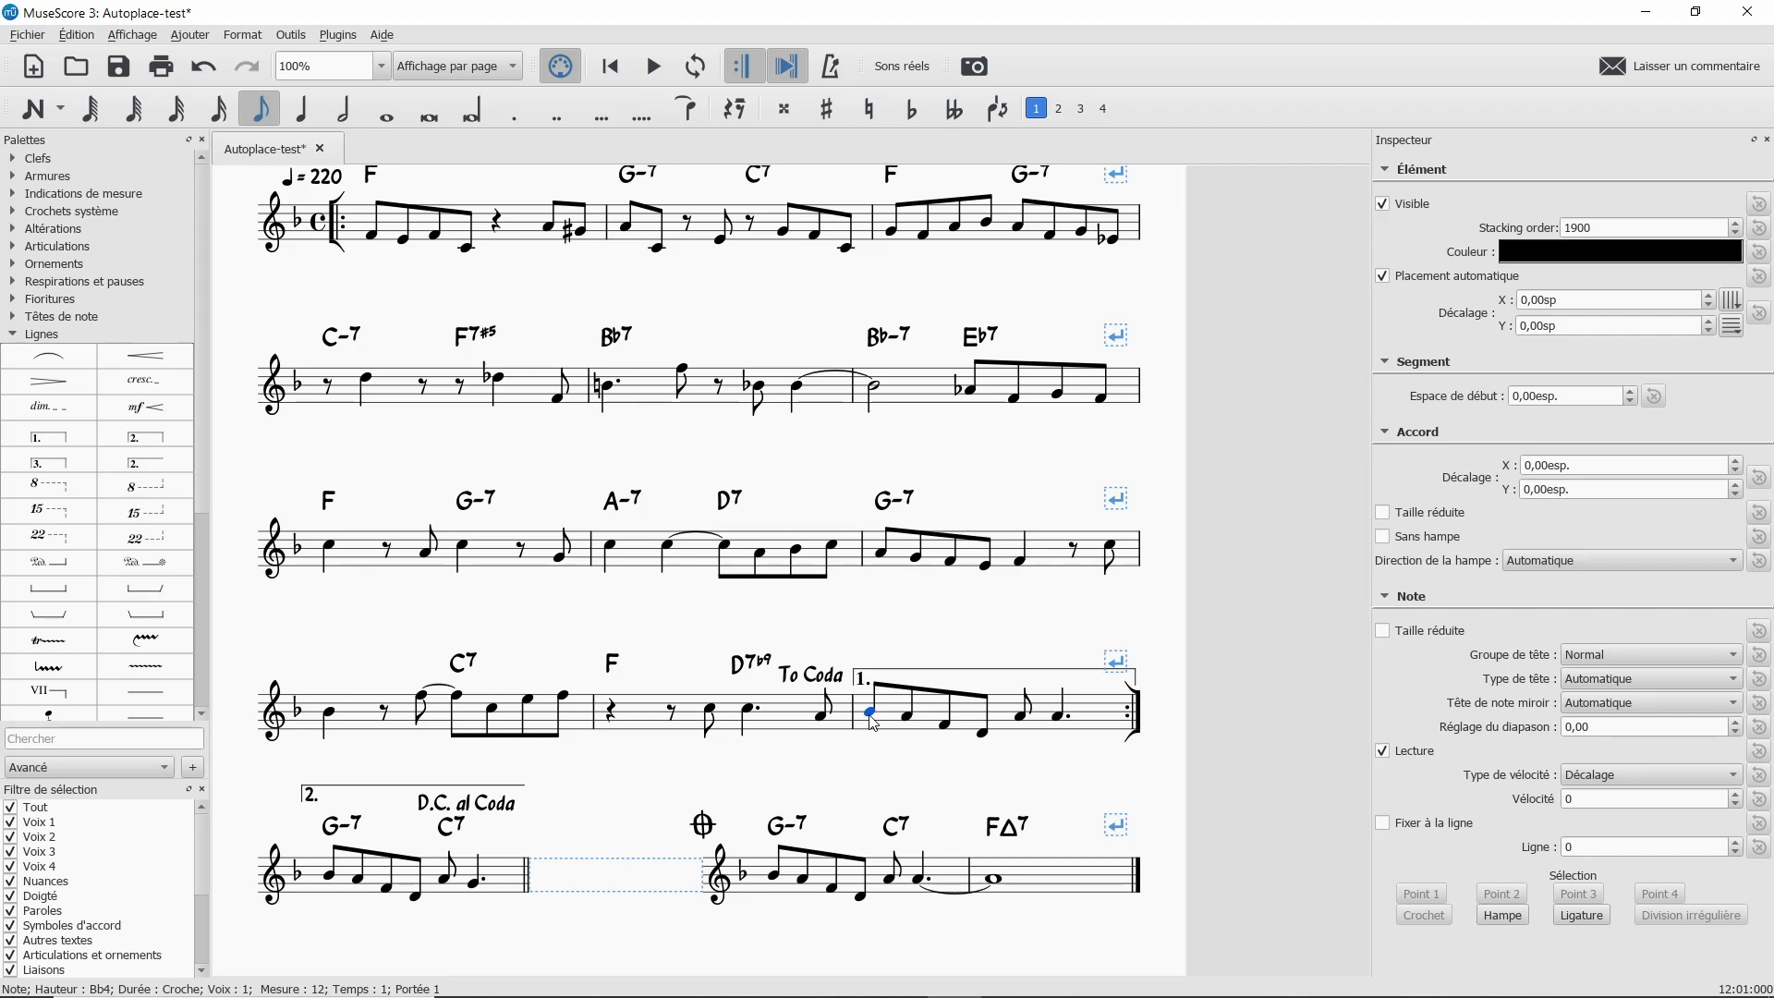
Step: Add the chord symbols G-7 on beat 1 and C7 on beat 3 of the first-ending measure
key(ctrl+k)
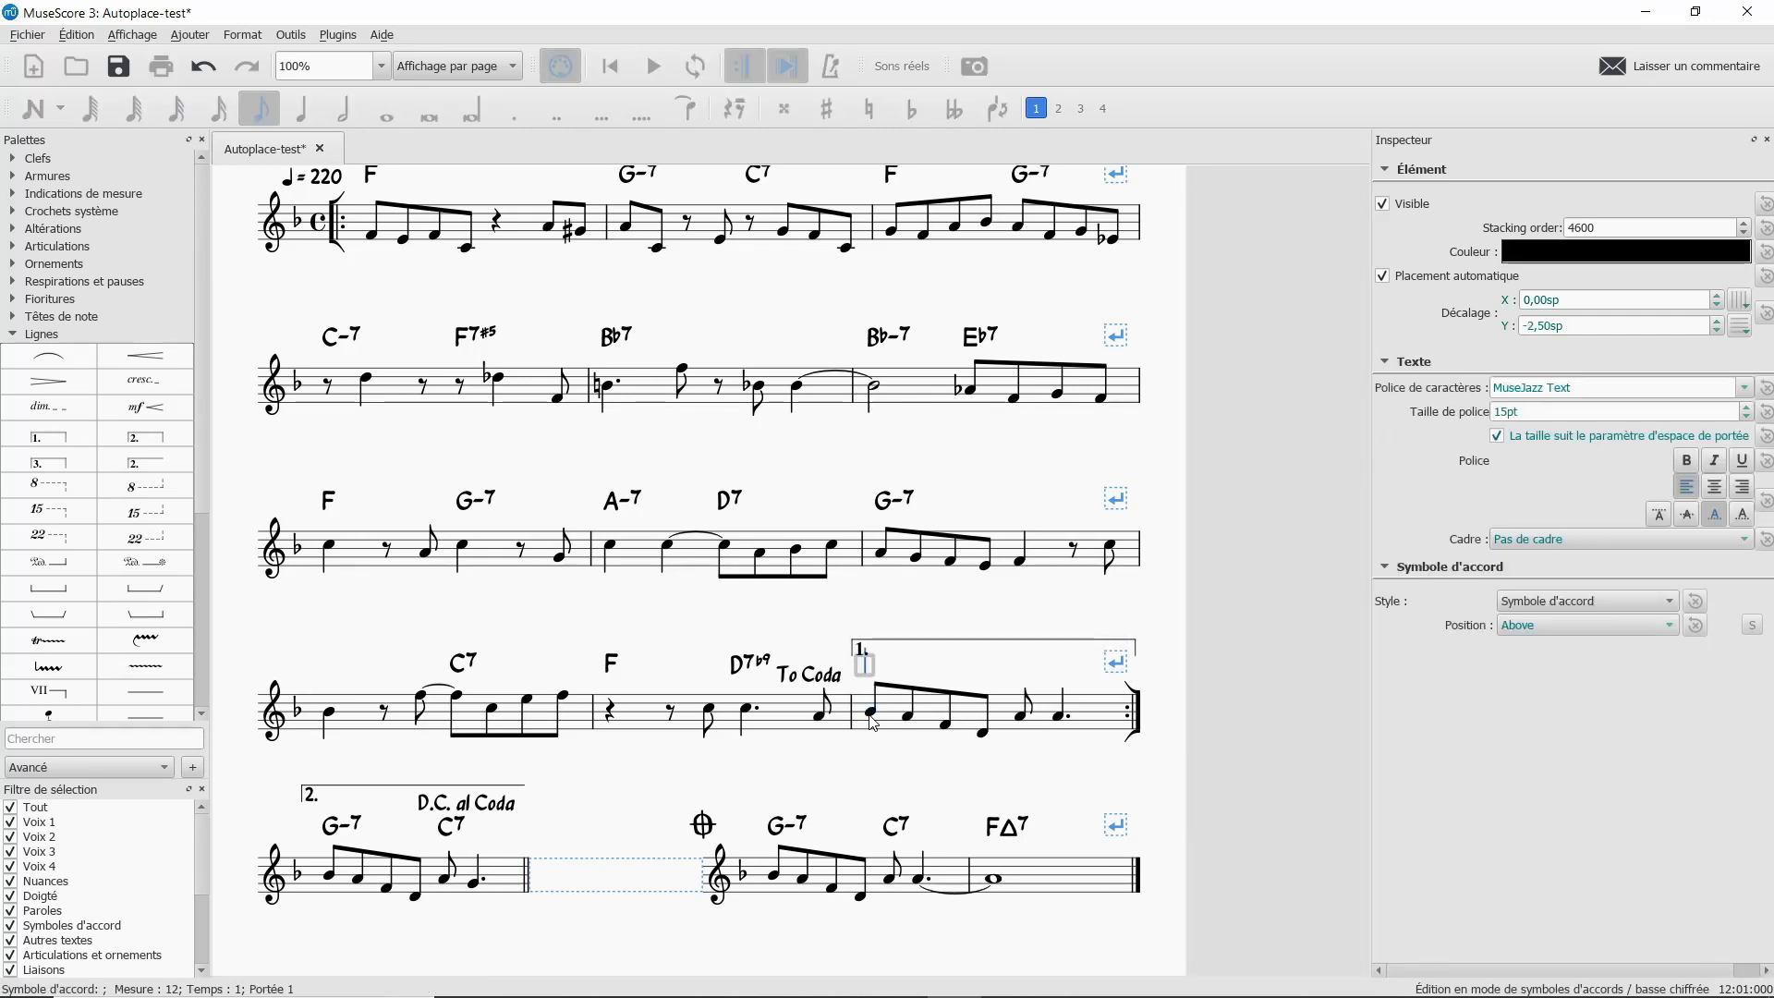
text(G)
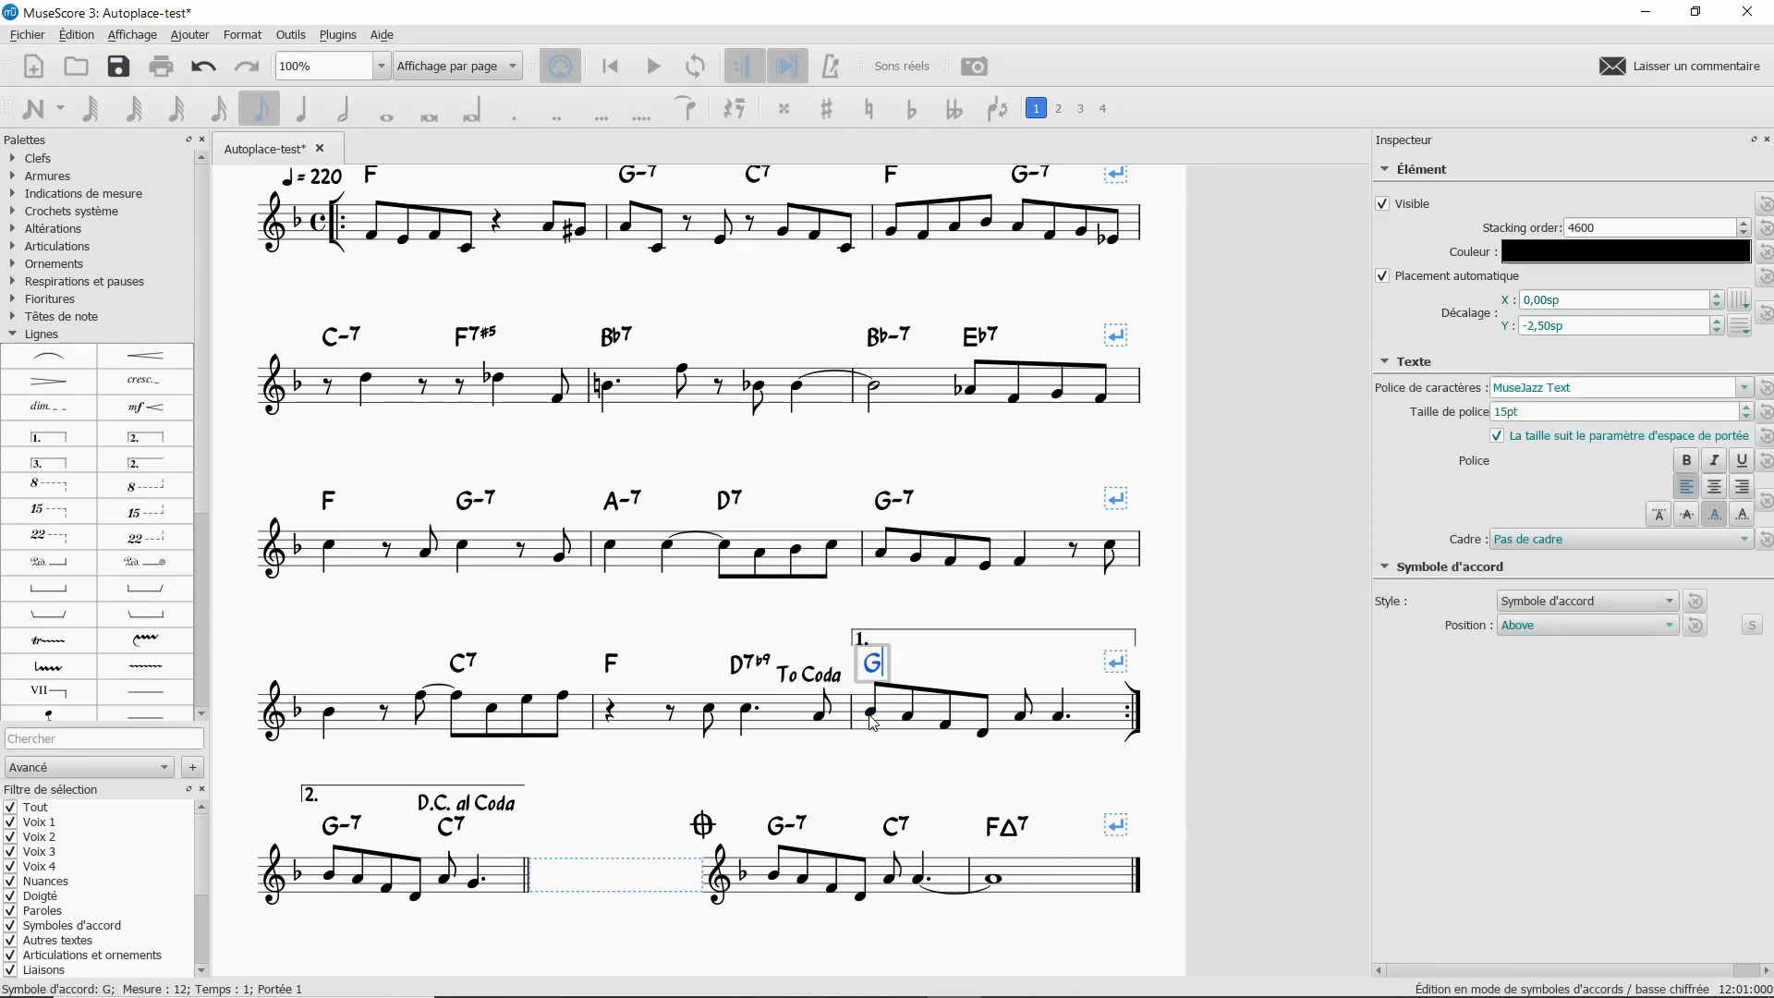
text(-7)
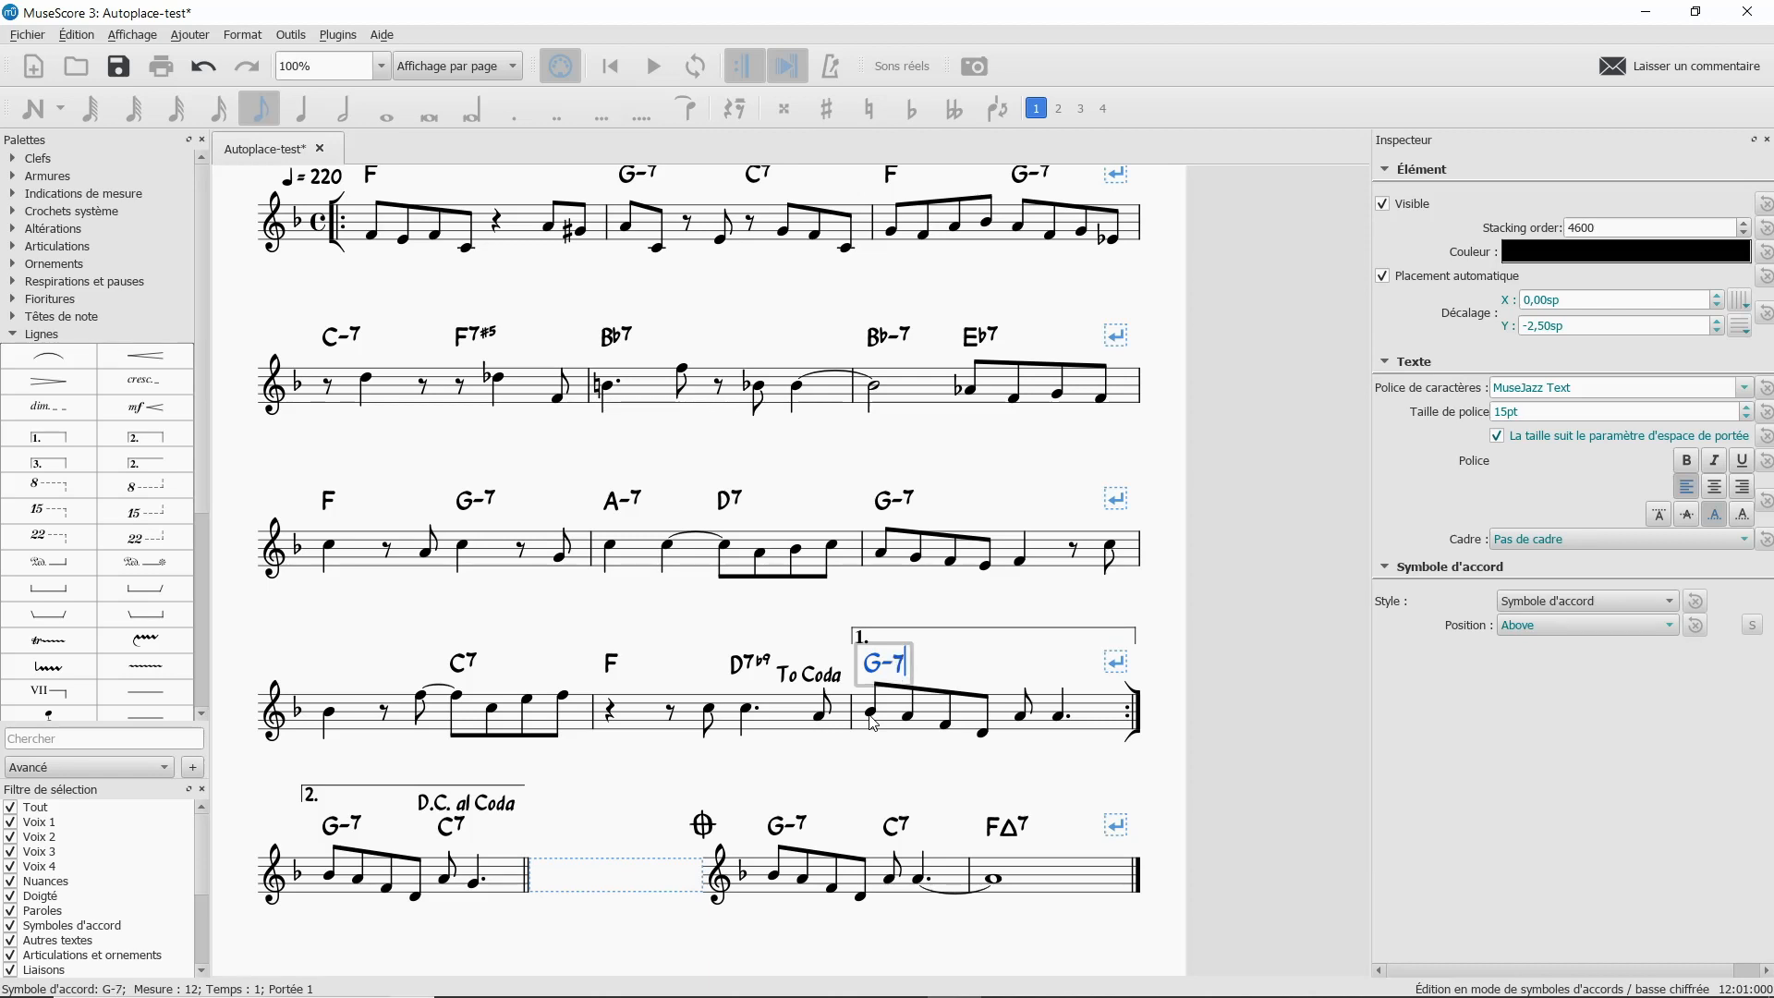
key(space)
key(space)
key(space)
key(space)
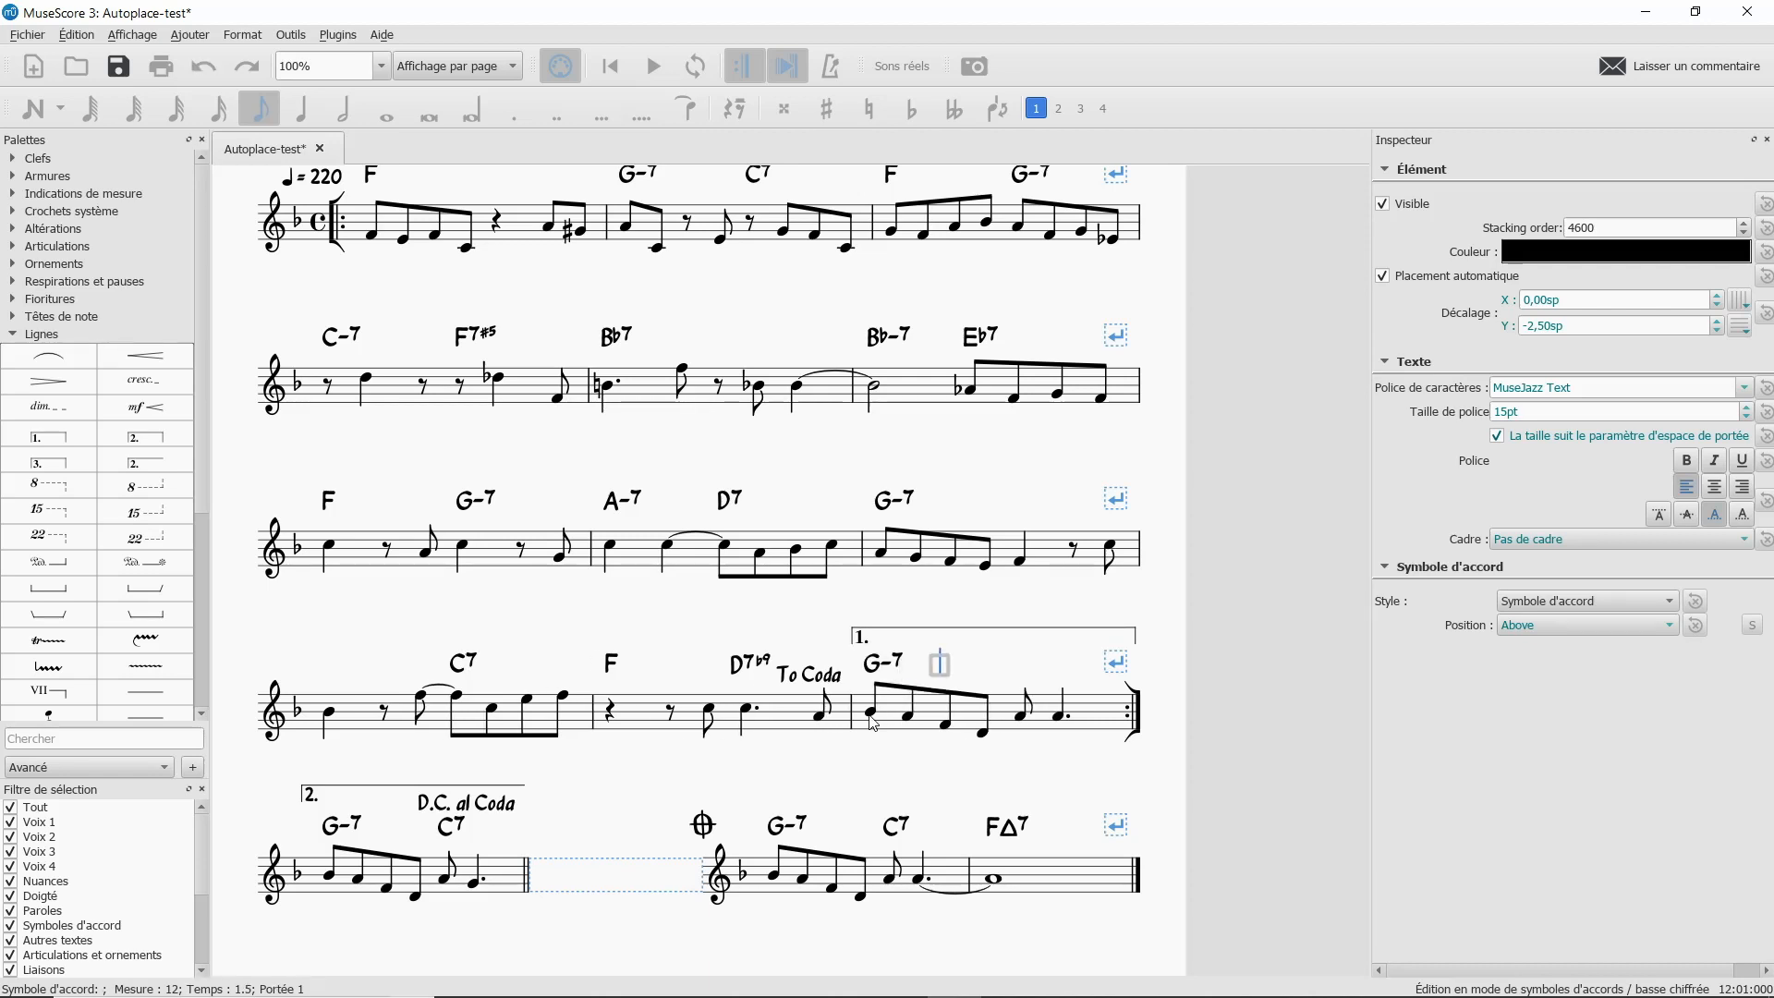
text(C7)
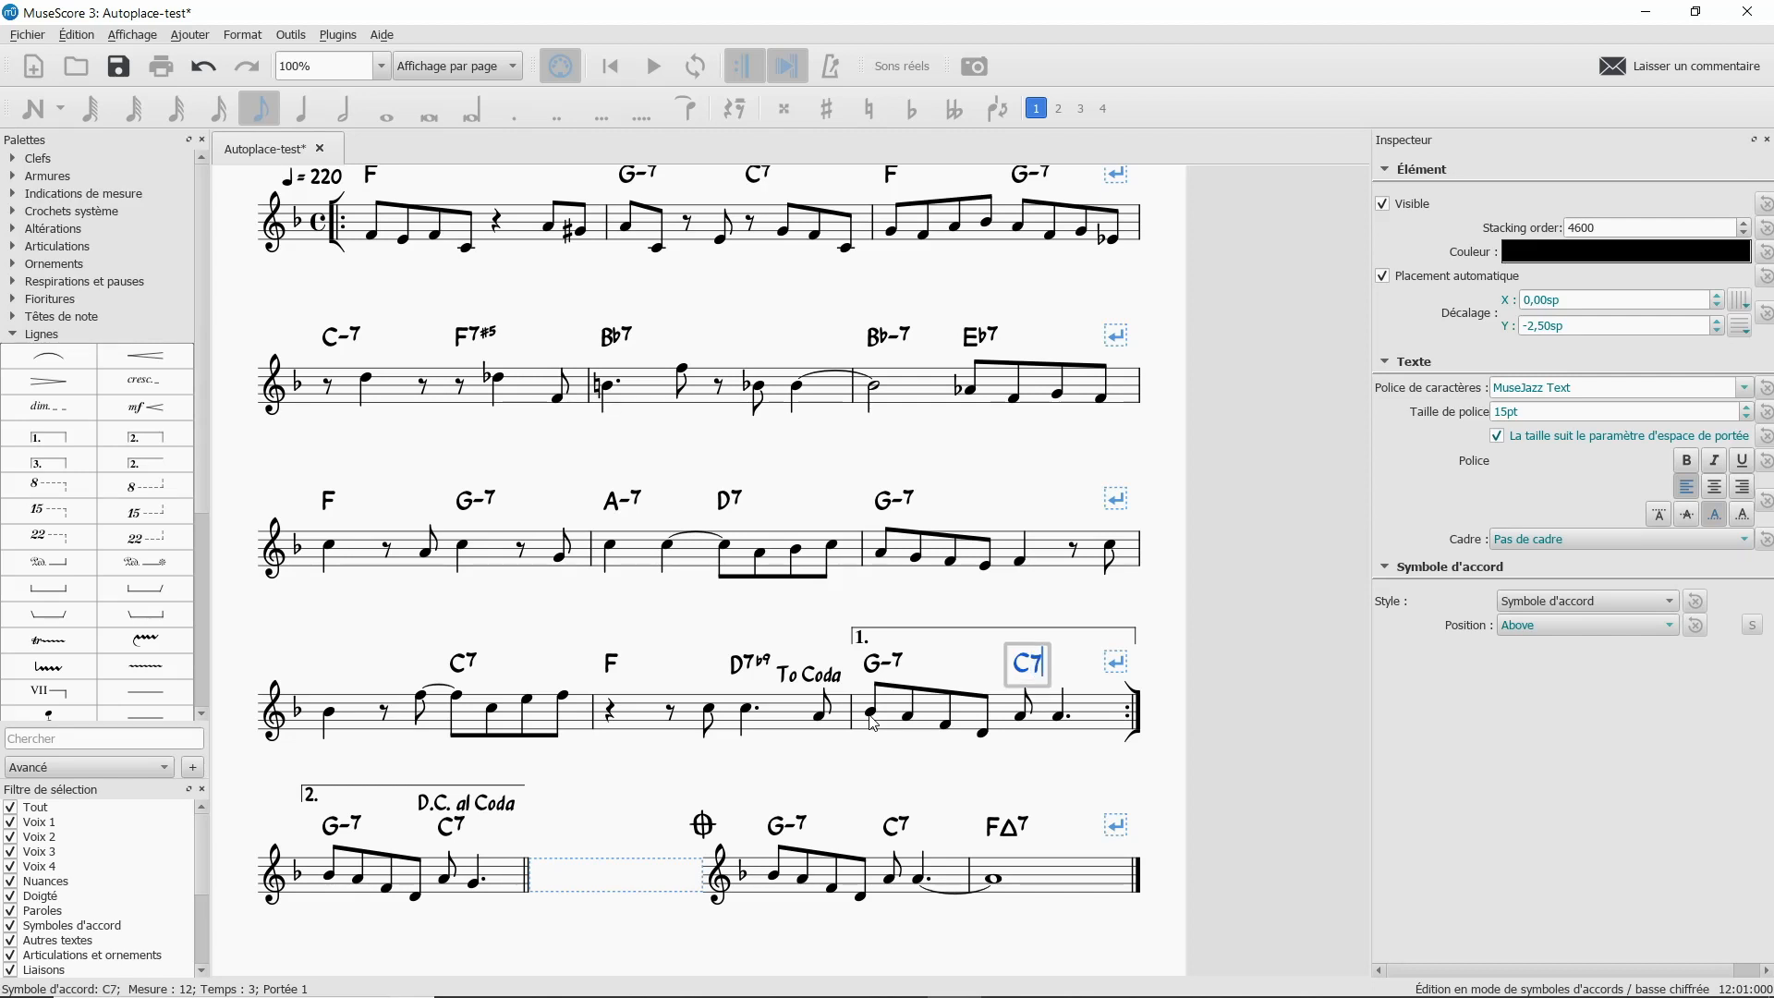
key(space)
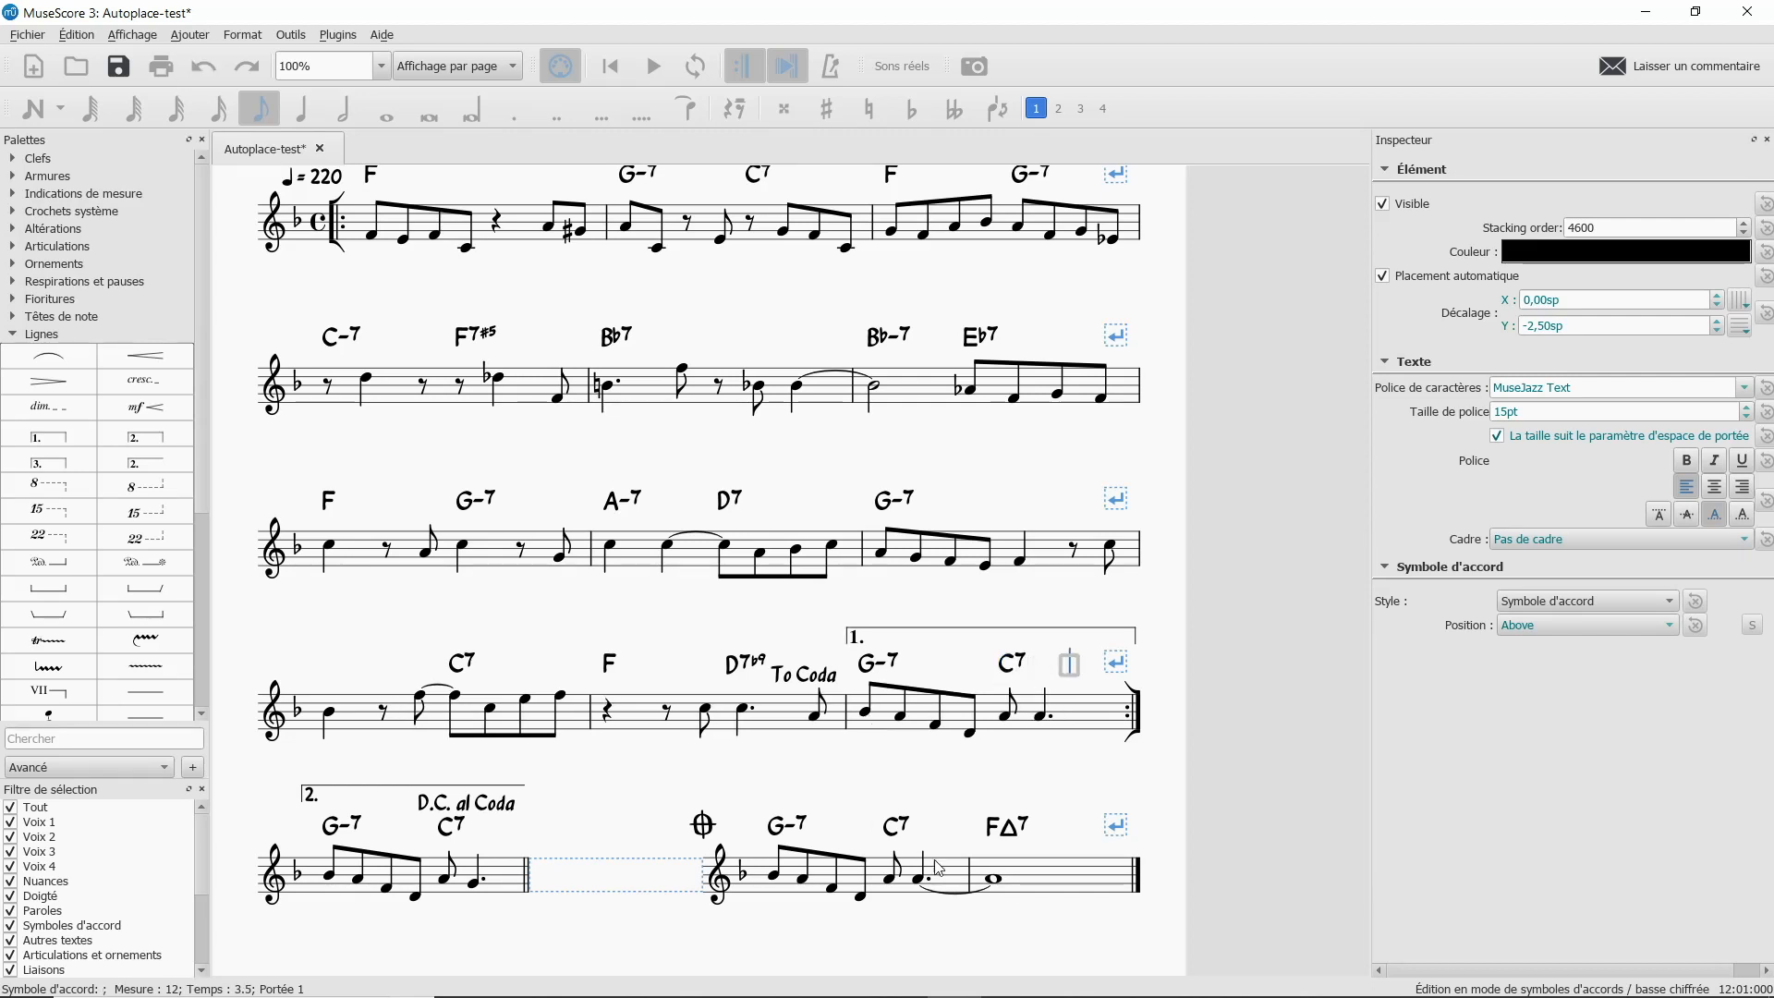
key(Escape)
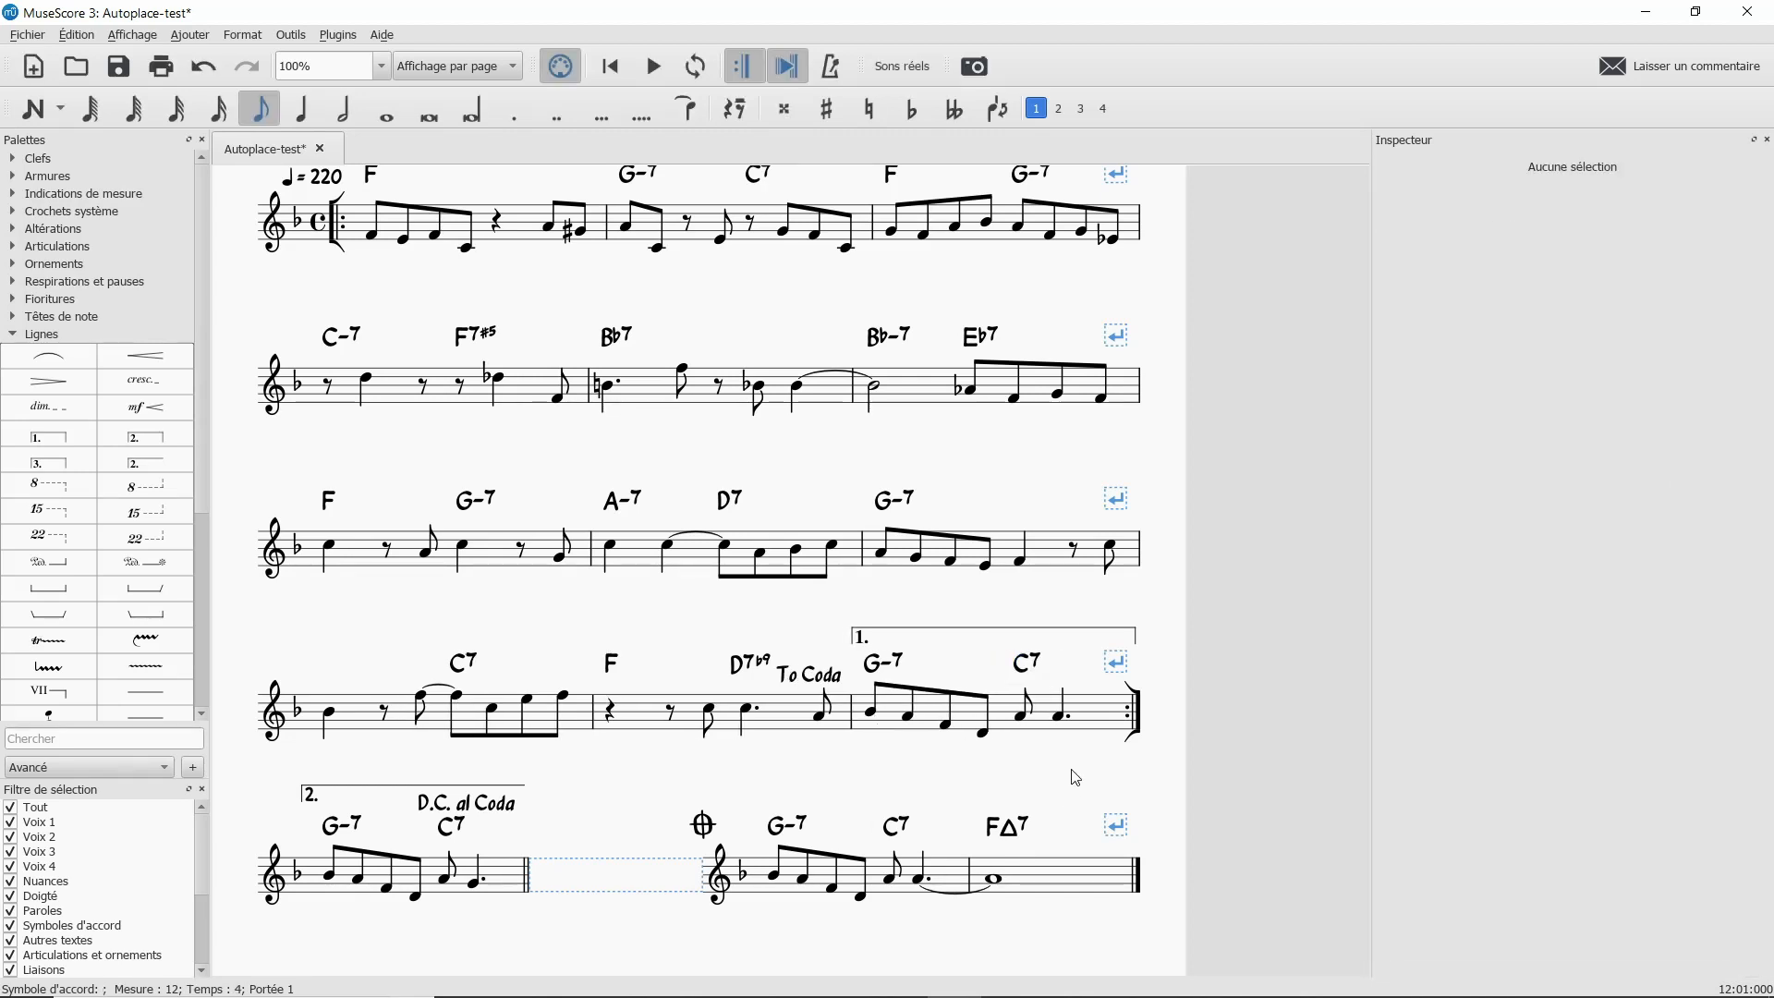
Step: Shift the first-ending G-7 chord symbol to an offset of about 0,65sp by -1,85sp, turn off its automatic placement and reposition it
click(874, 672)
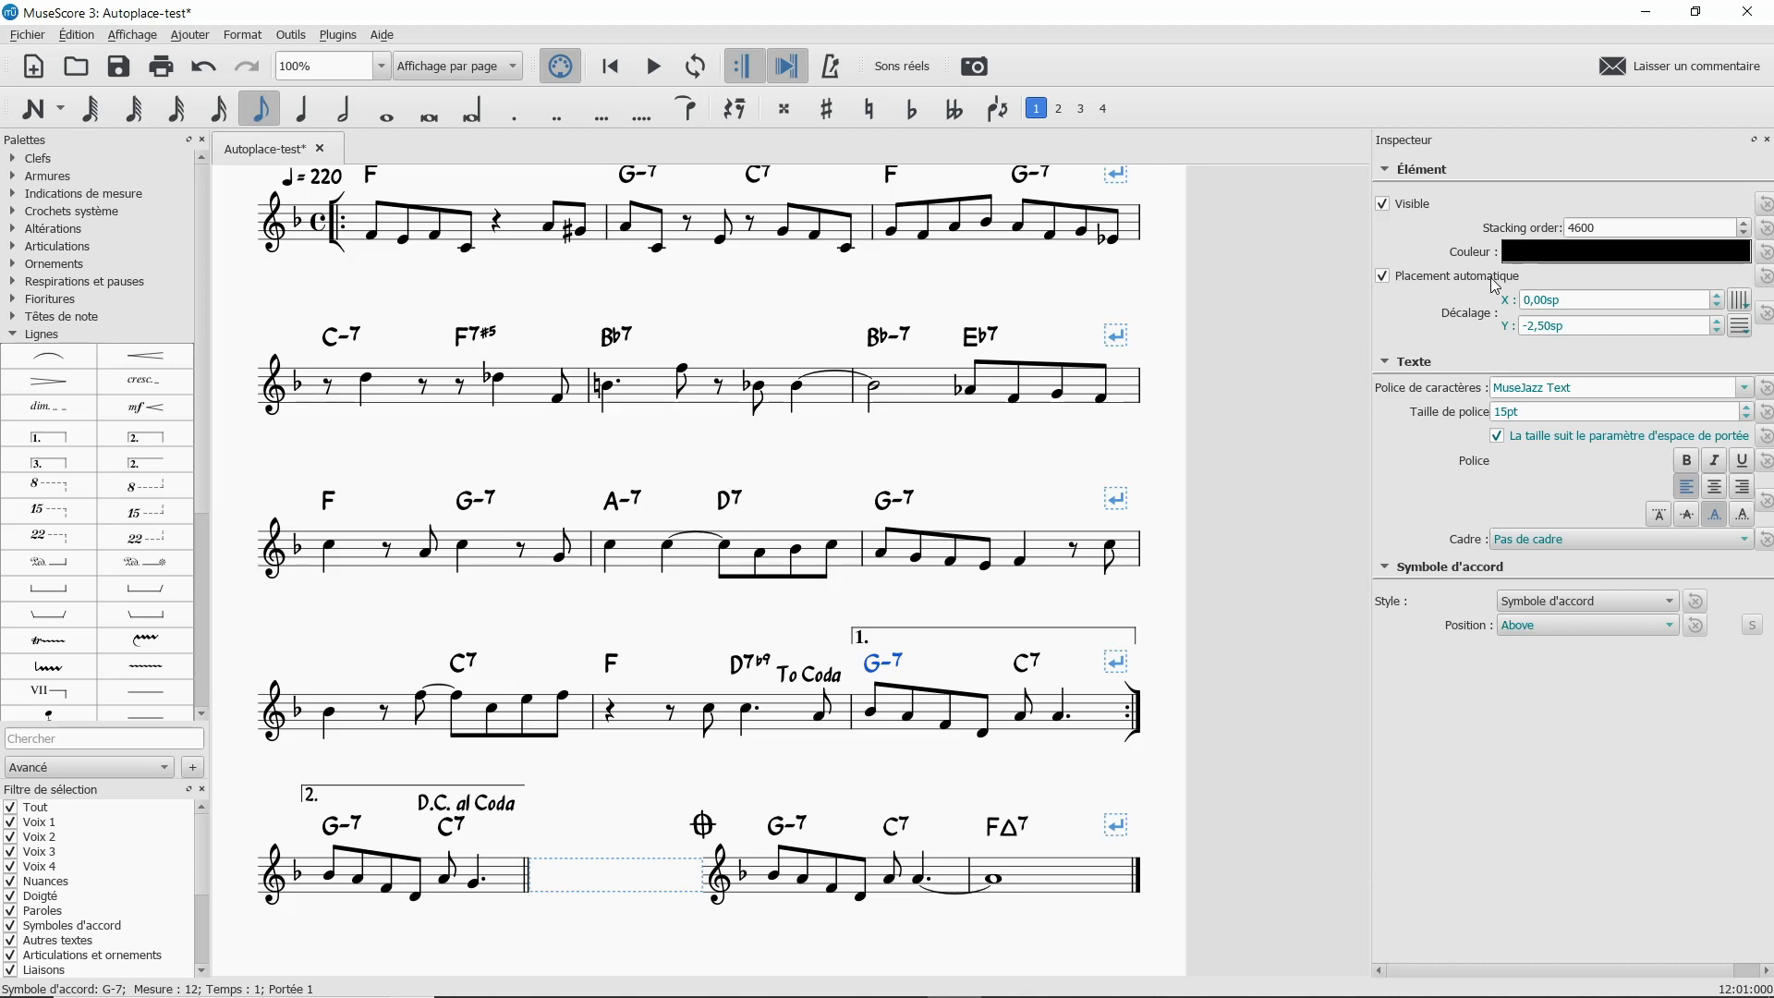
mouse_move(874, 671)
mouse_down()
mouse_move(916, 672)
mouse_move(879, 671)
mouse_up()
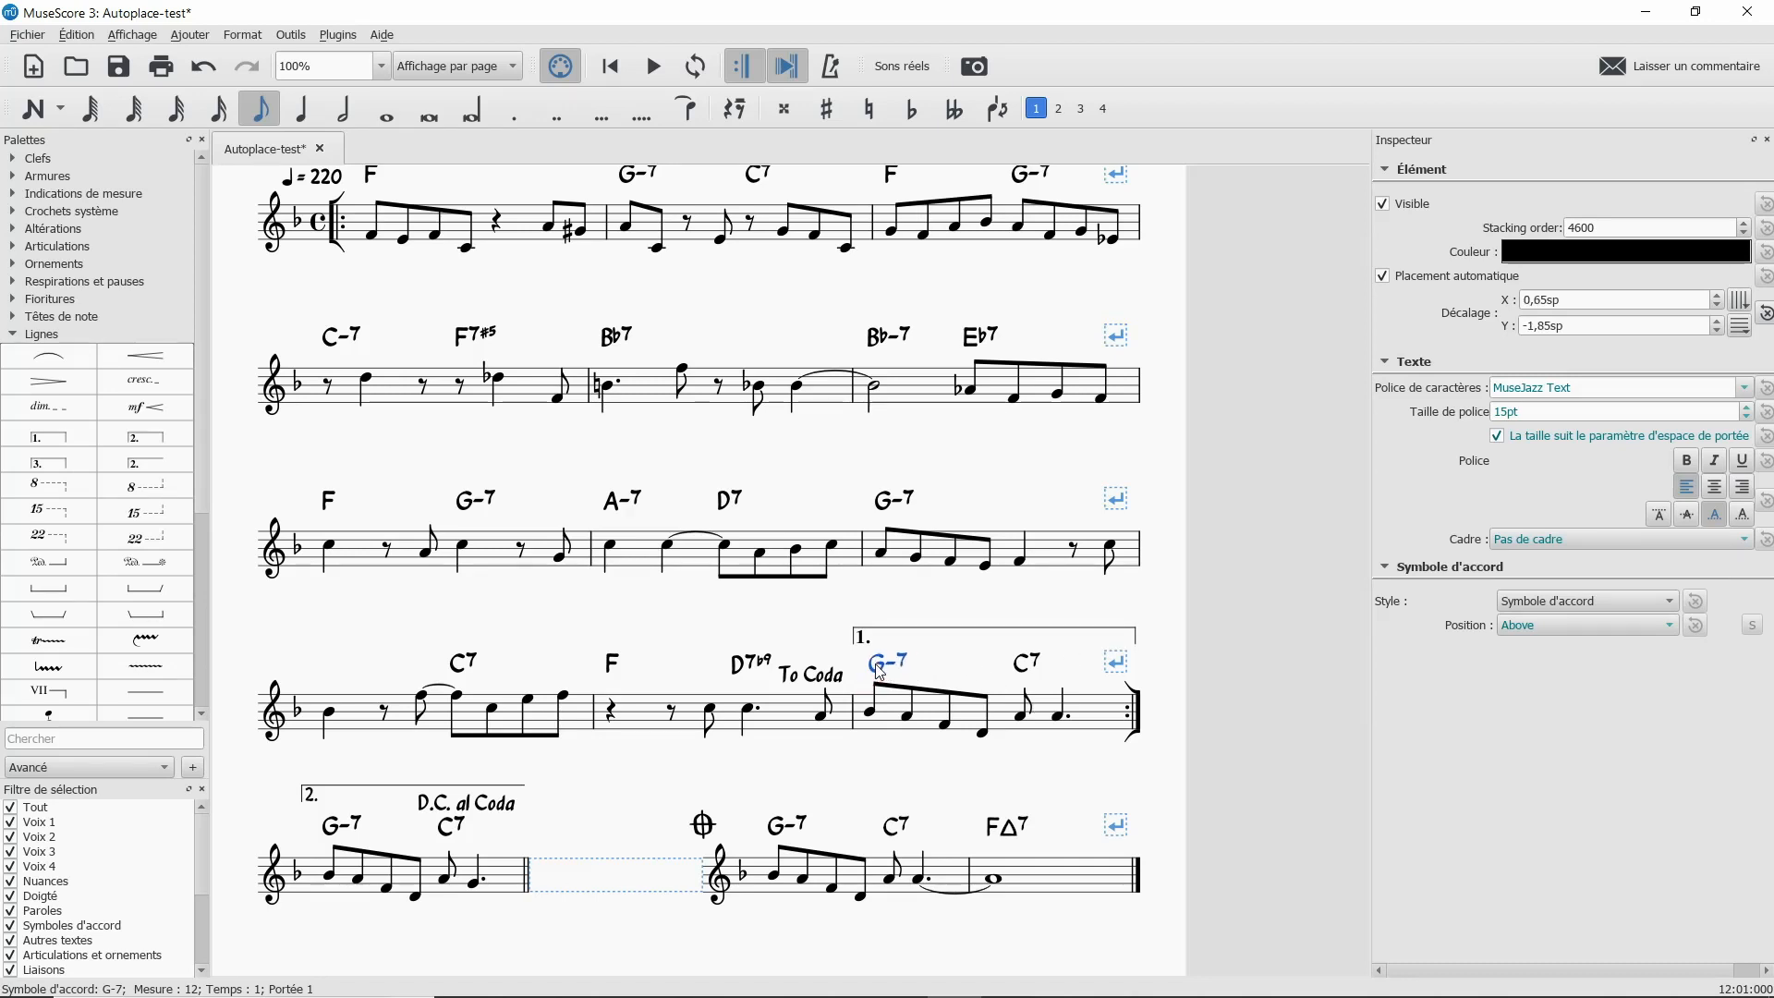
click(1383, 276)
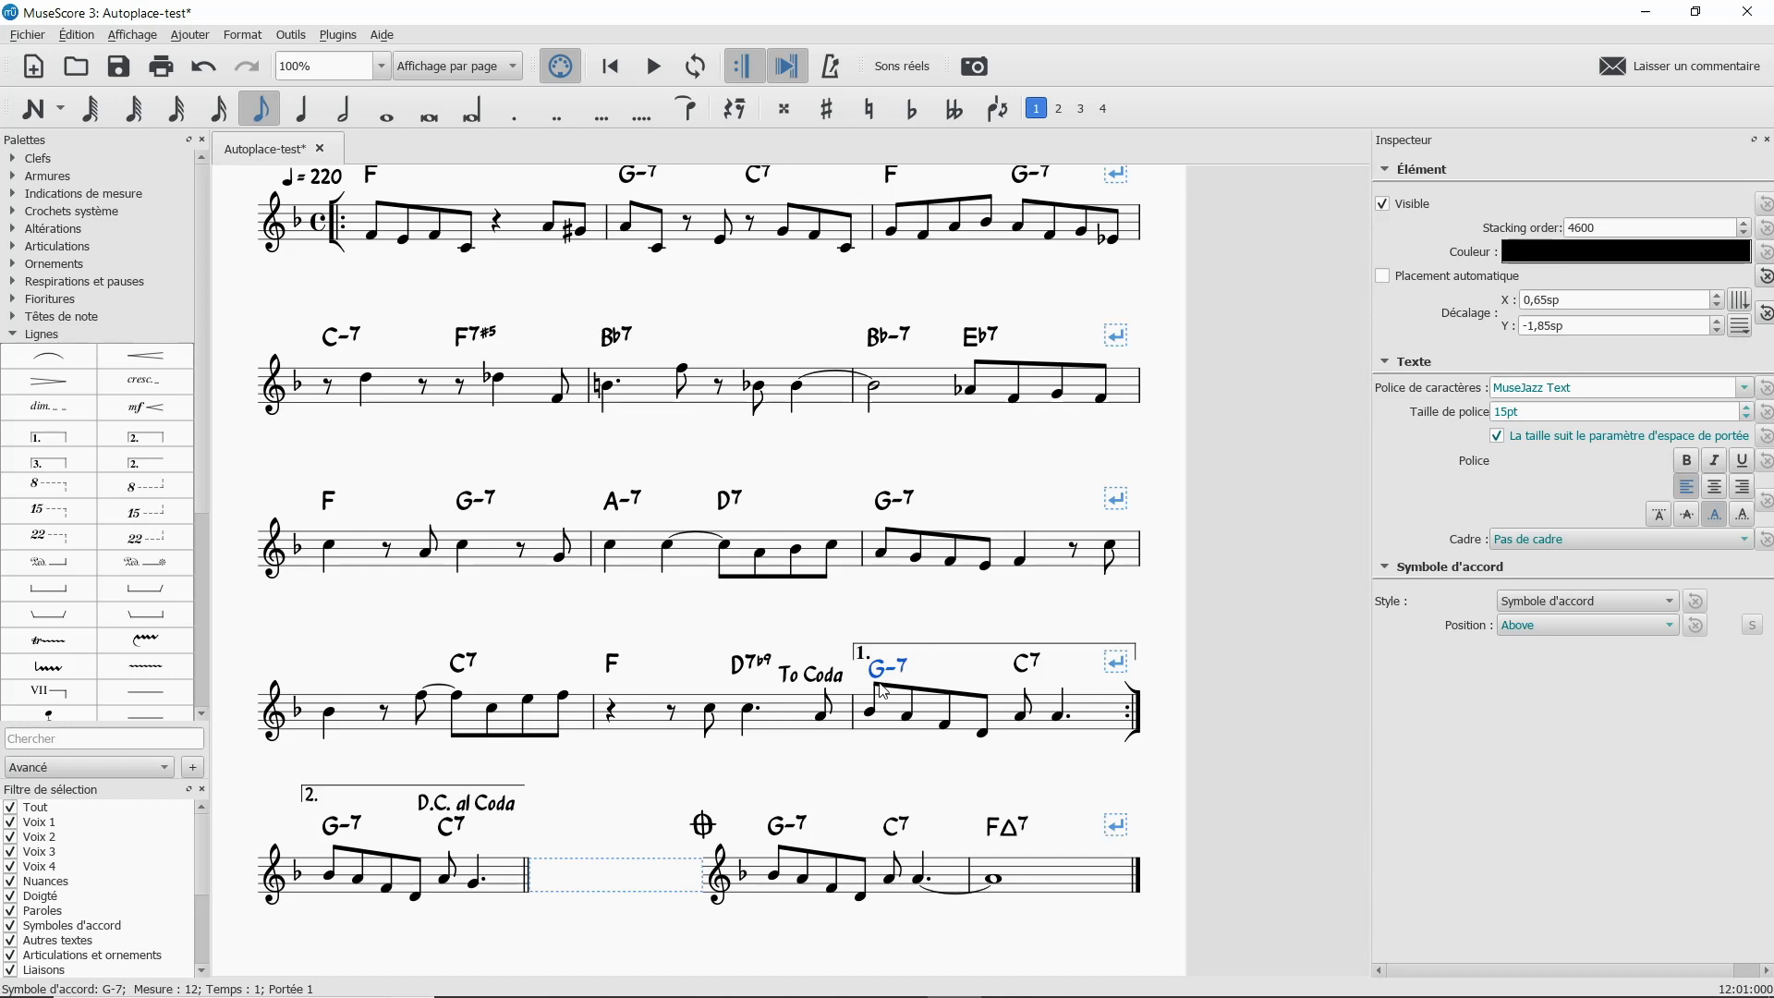
mouse_move(887, 667)
mouse_down()
mouse_move(957, 617)
mouse_move(910, 628)
mouse_move(876, 674)
mouse_up()
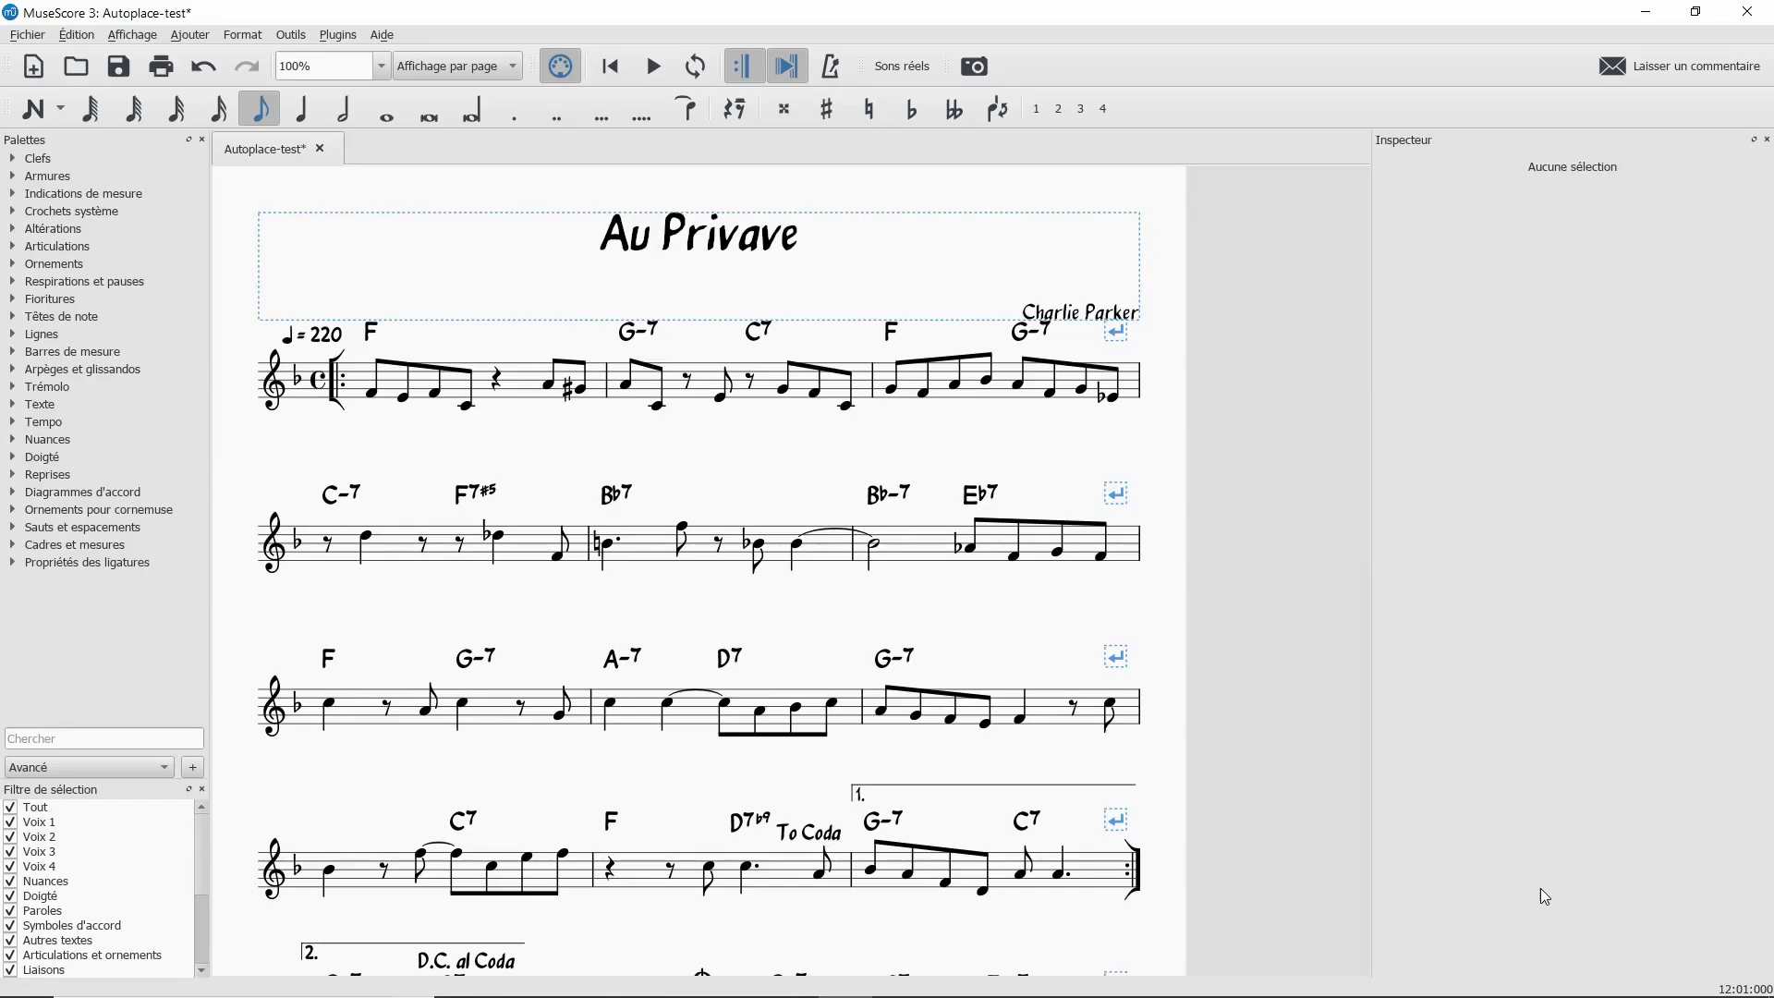
Step: Switch note input to timewise mode and insert quarter notes into measure 9, starting with a D5 before its first note
click(62, 110)
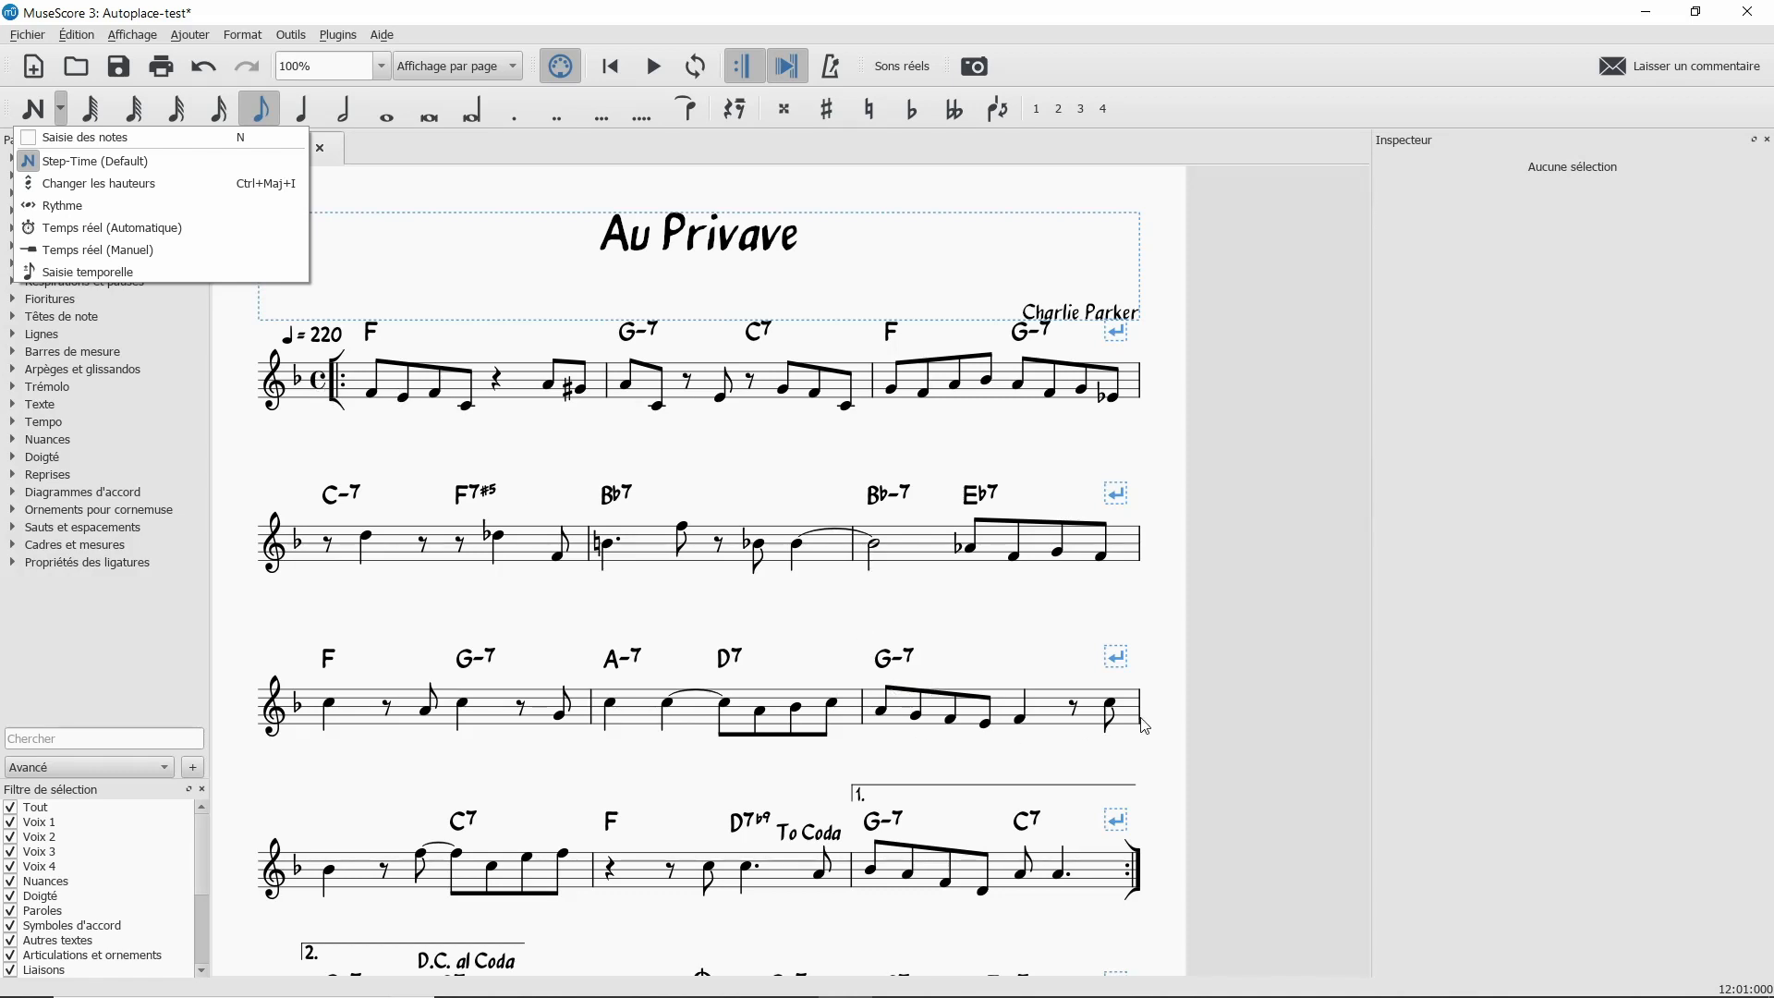
click(63, 273)
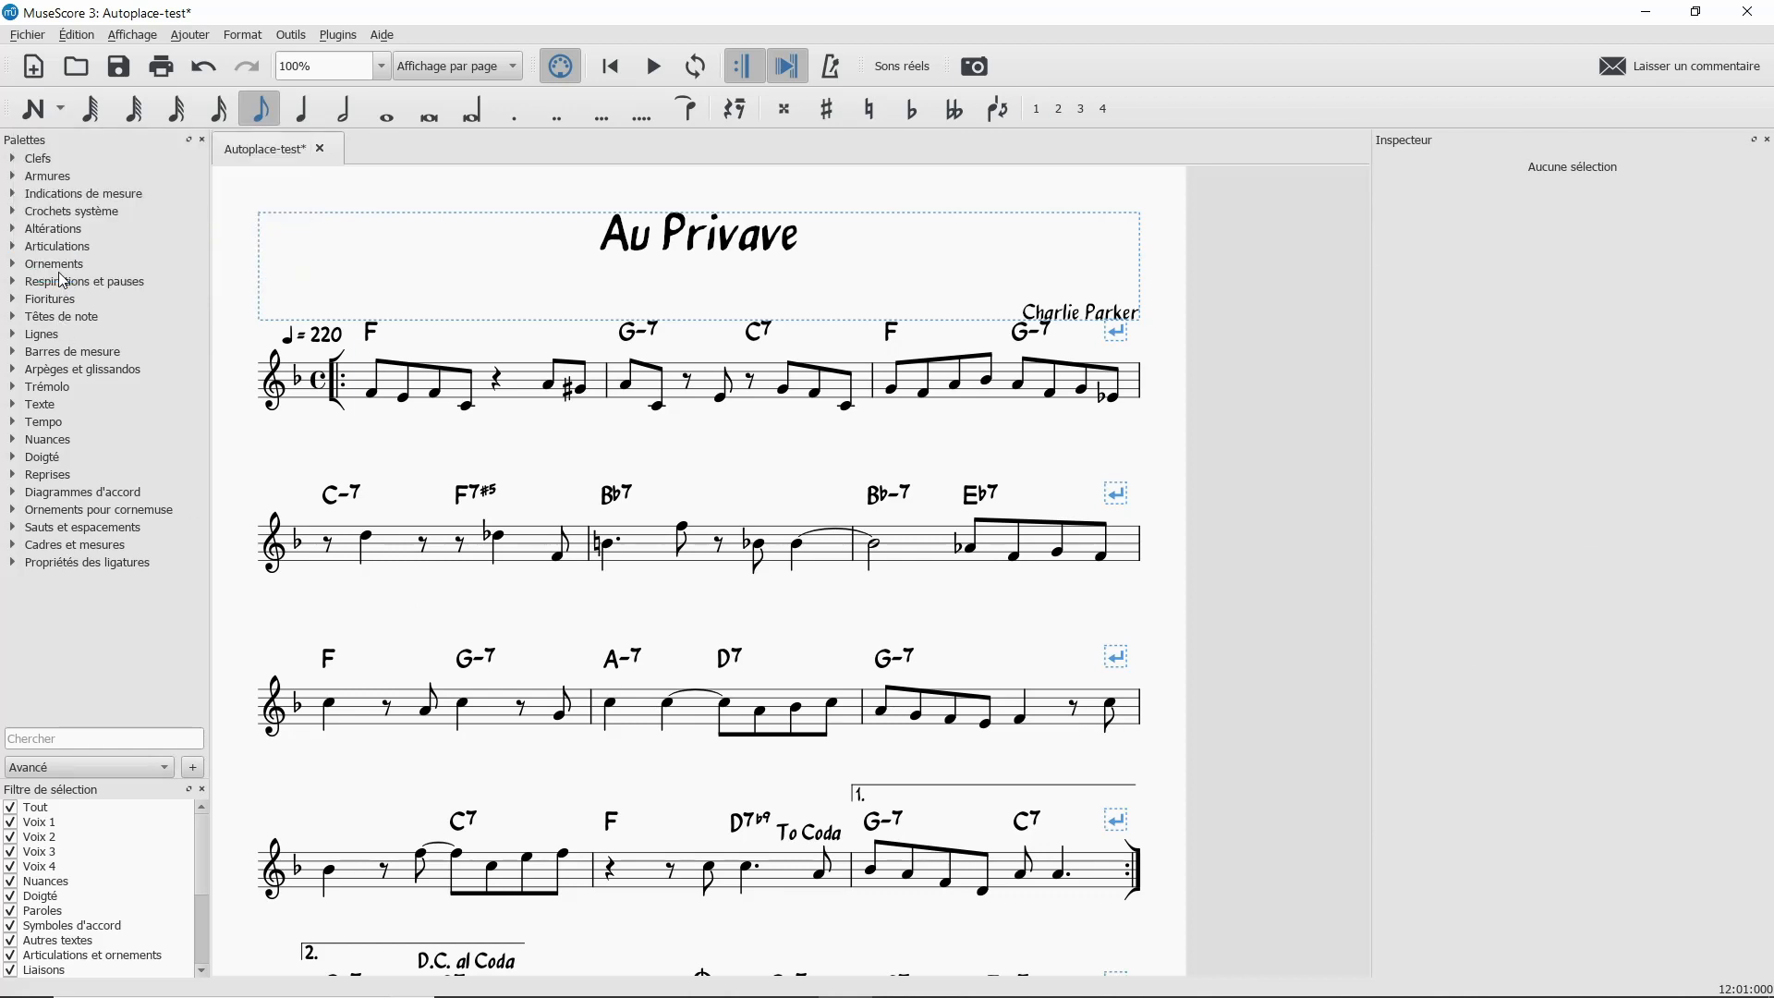
click(301, 109)
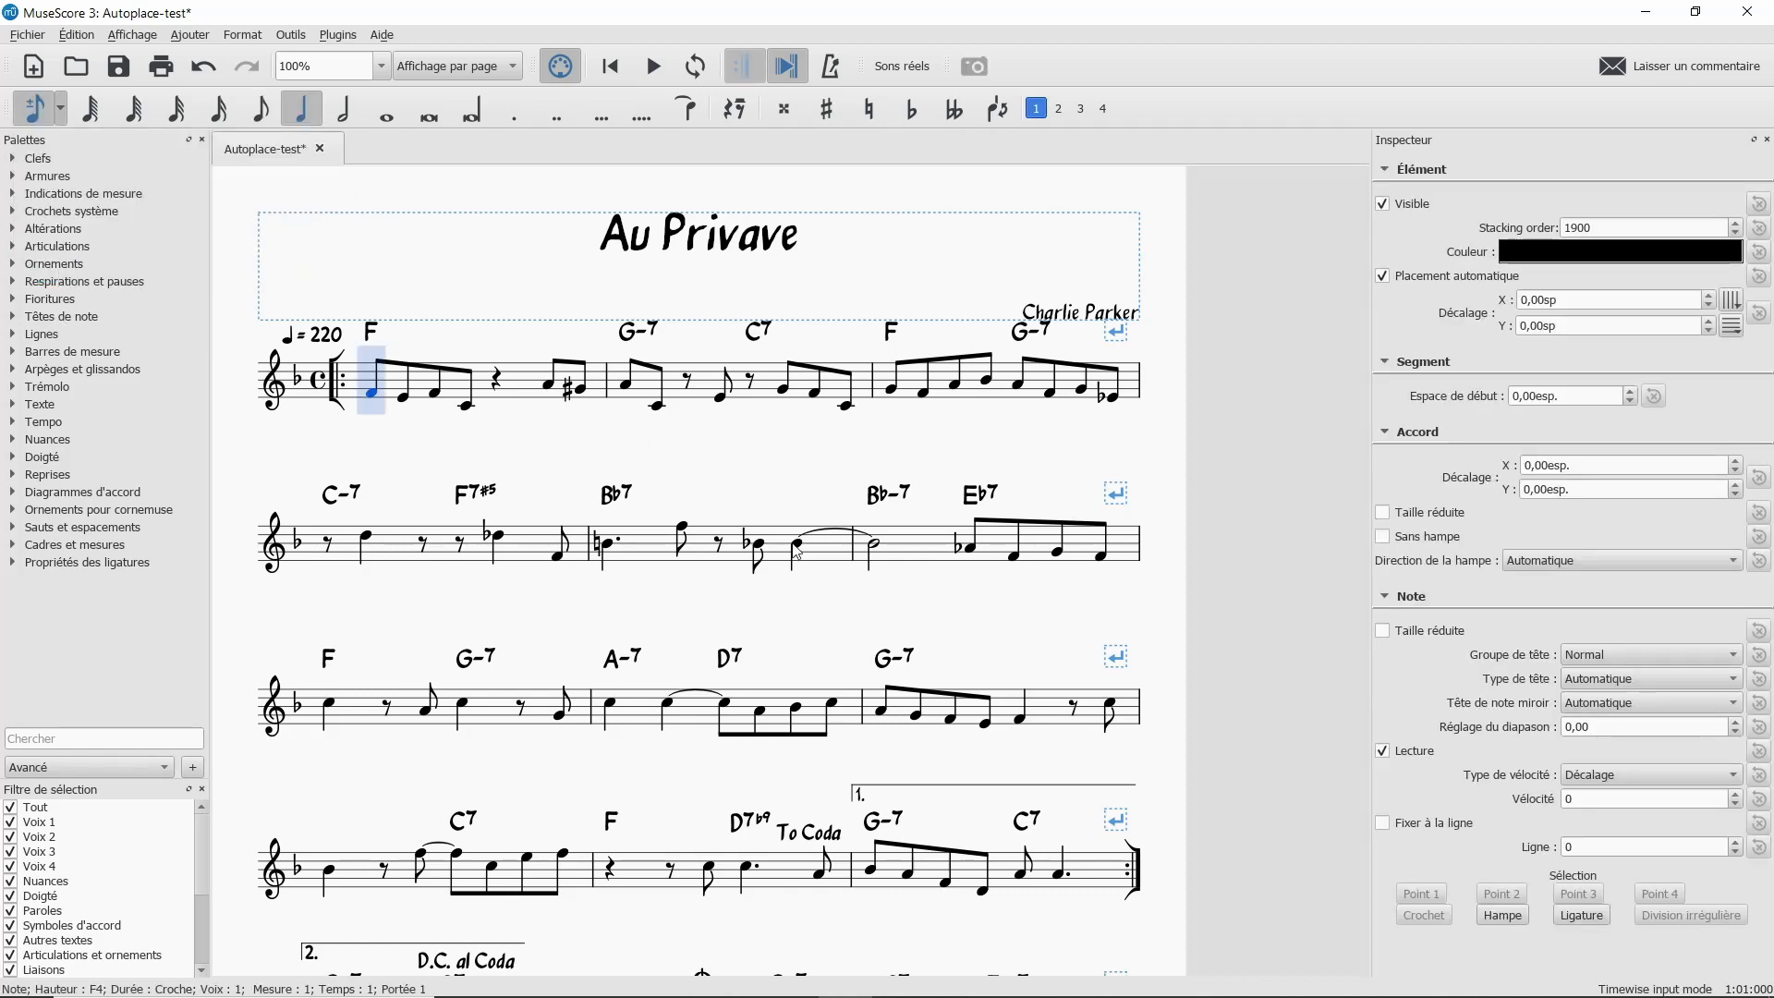
click(879, 705)
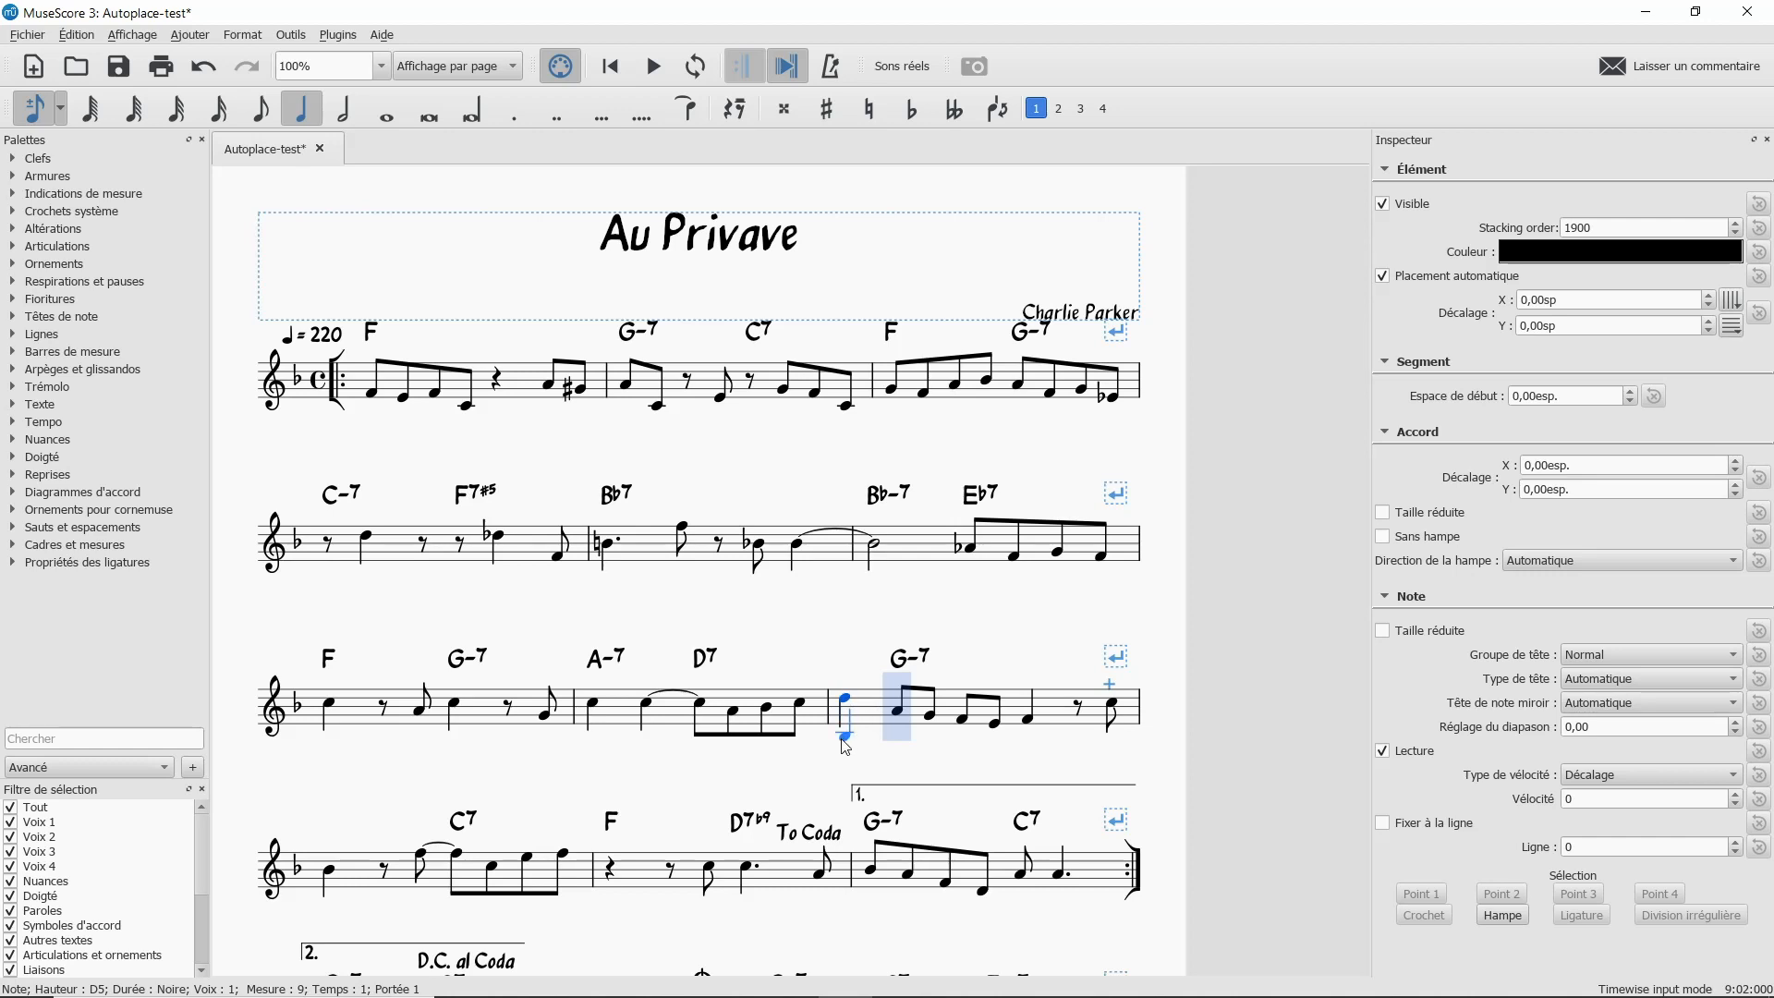
click(1015, 704)
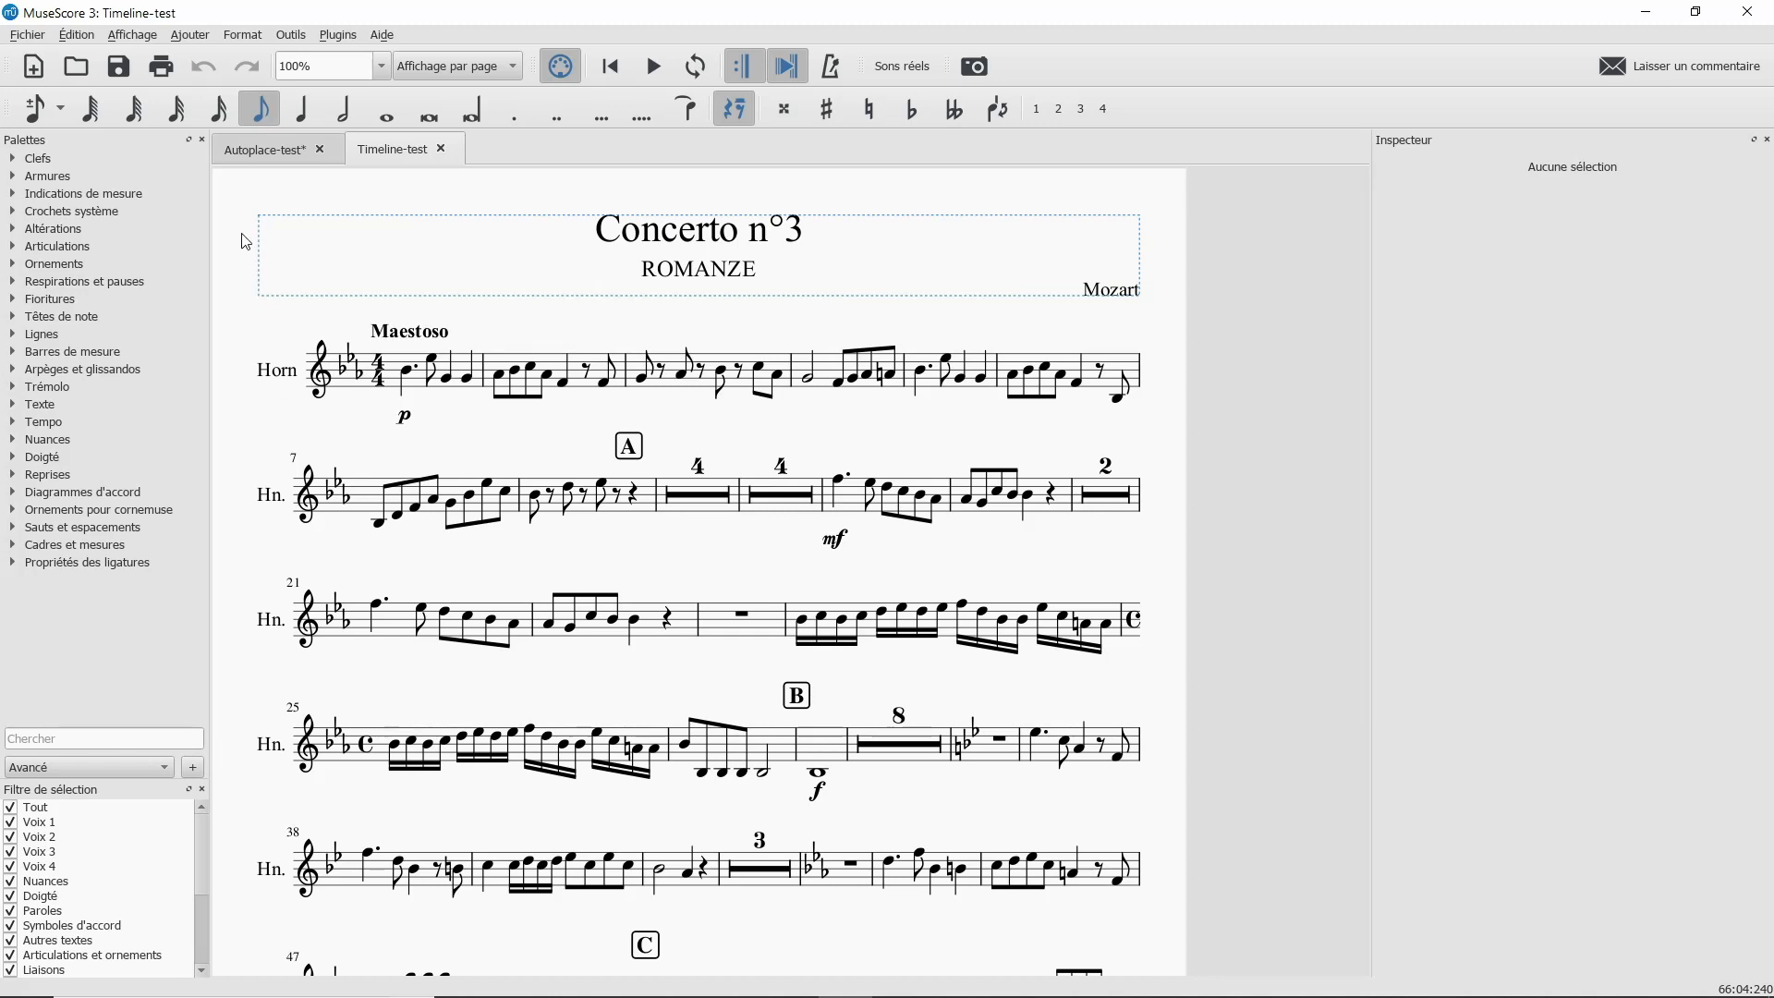
Step: Show the Timeline for the Timeline-test score and use it to visit rehearsal marks B, C and D
click(129, 37)
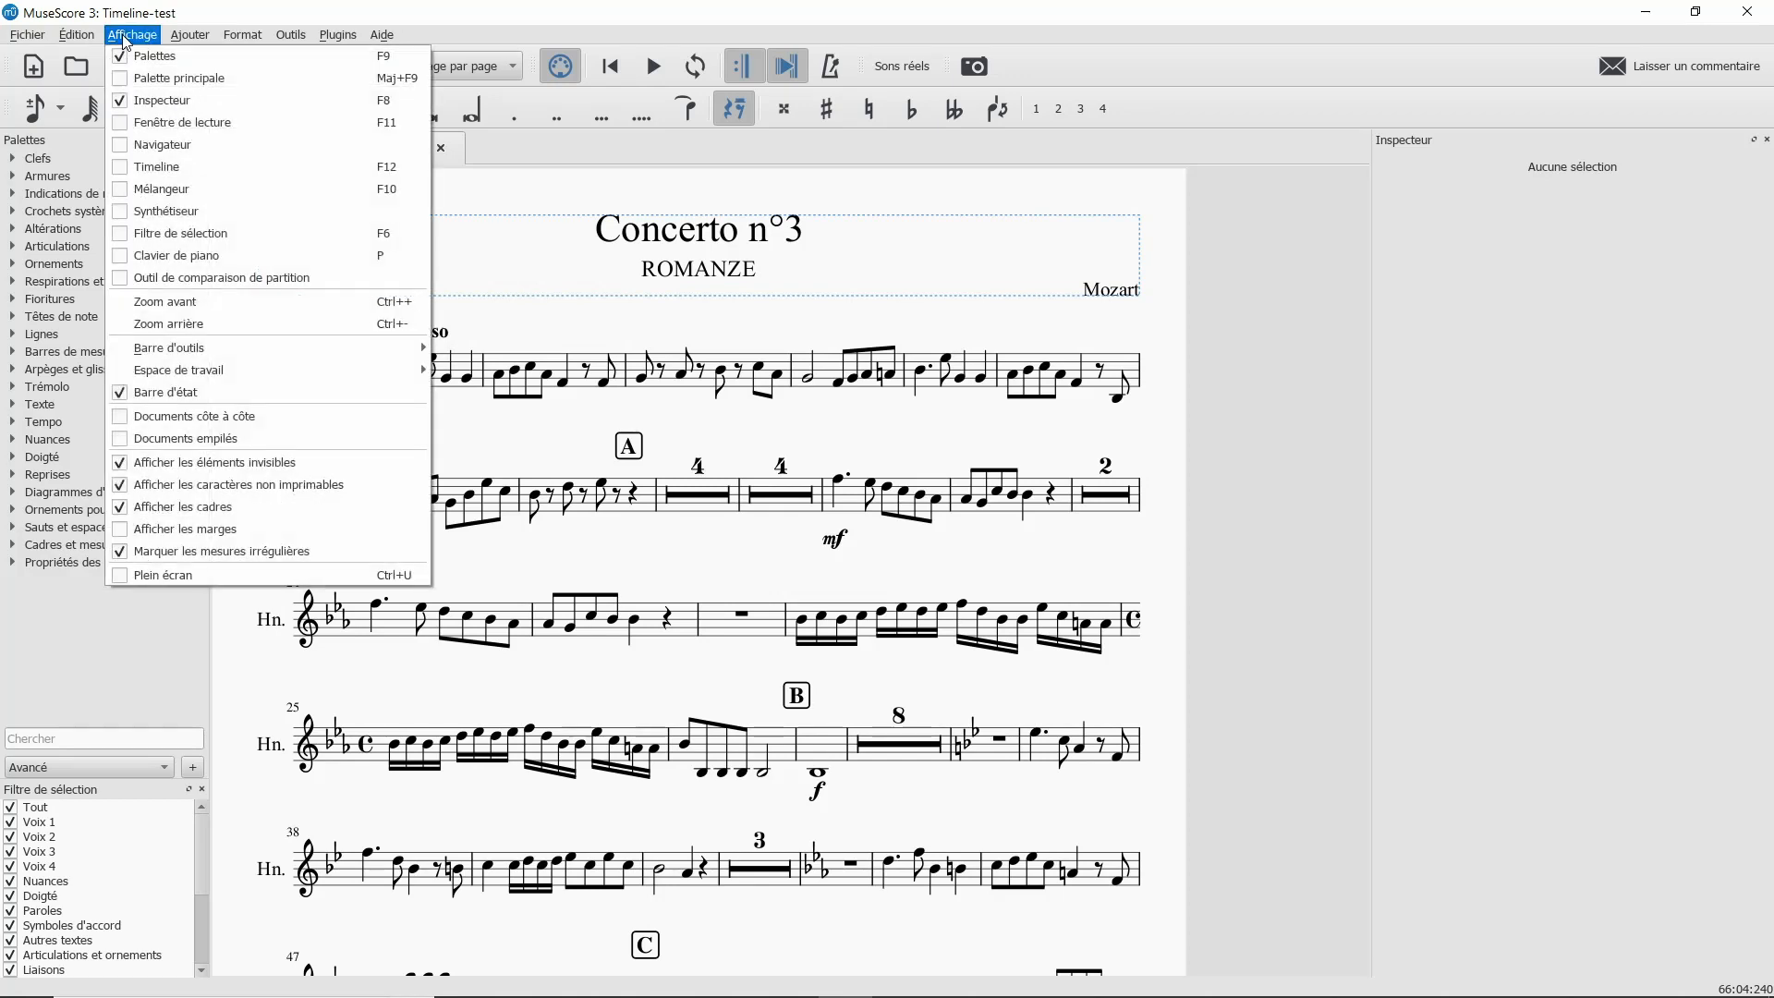
click(159, 167)
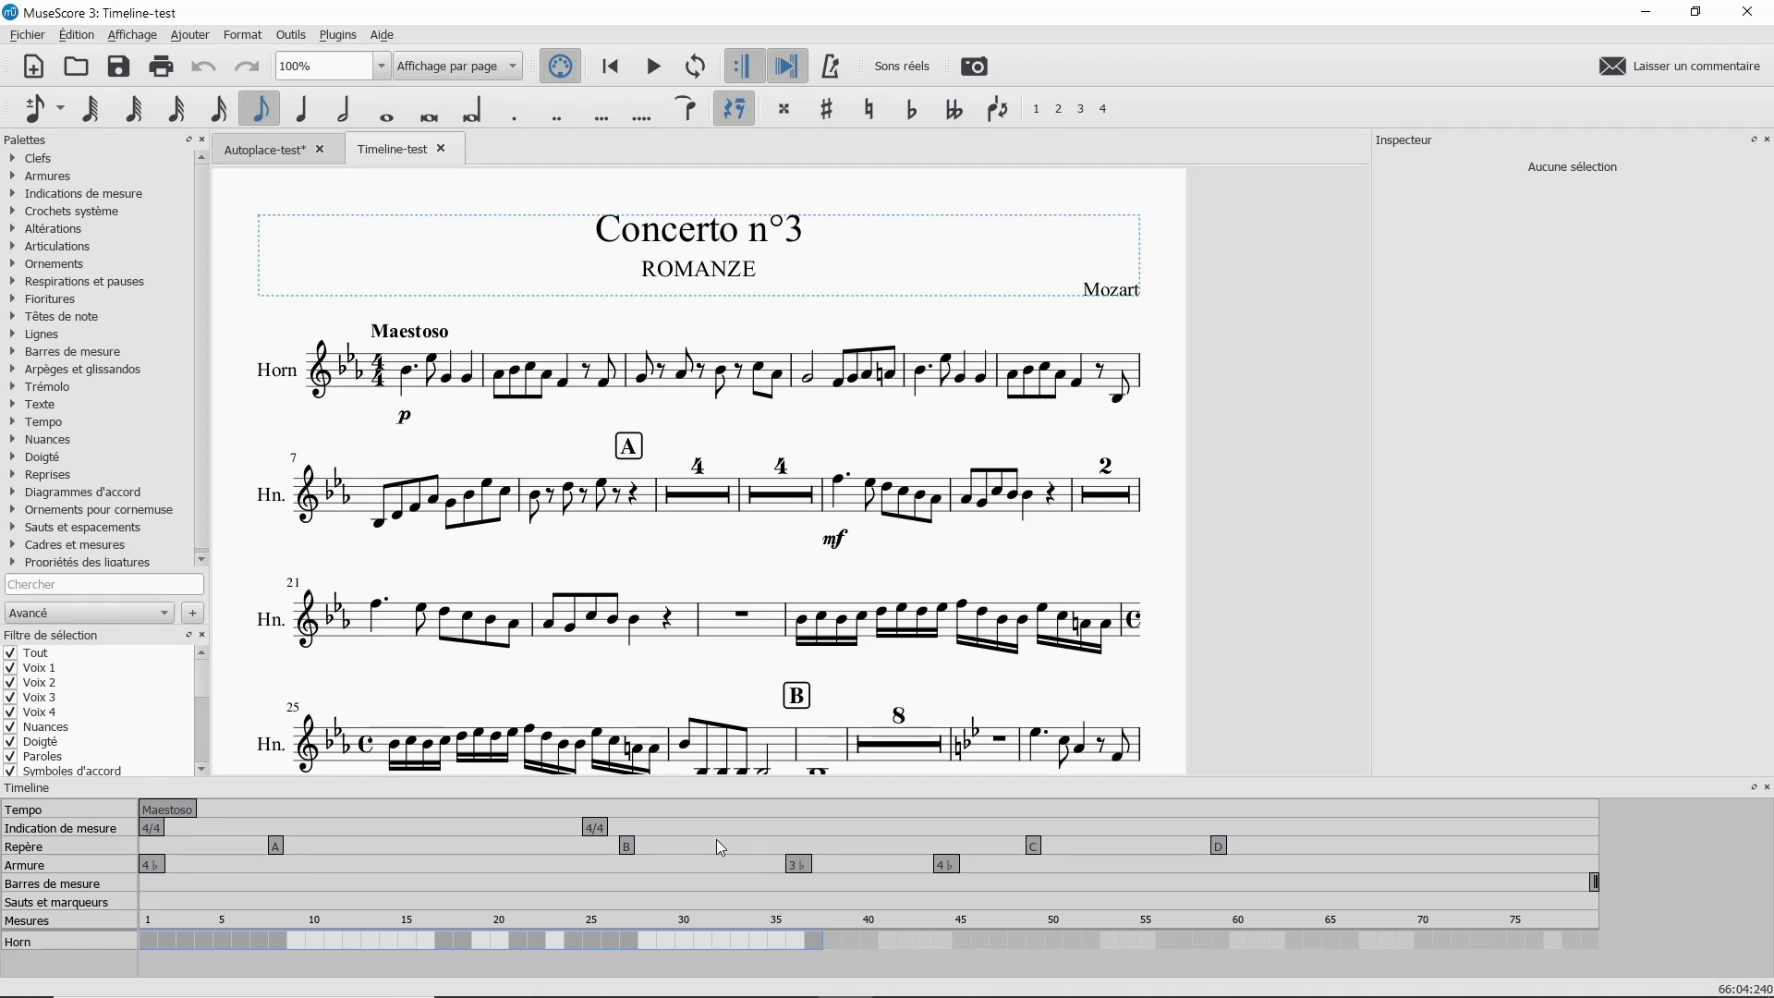
click(629, 848)
click(1038, 850)
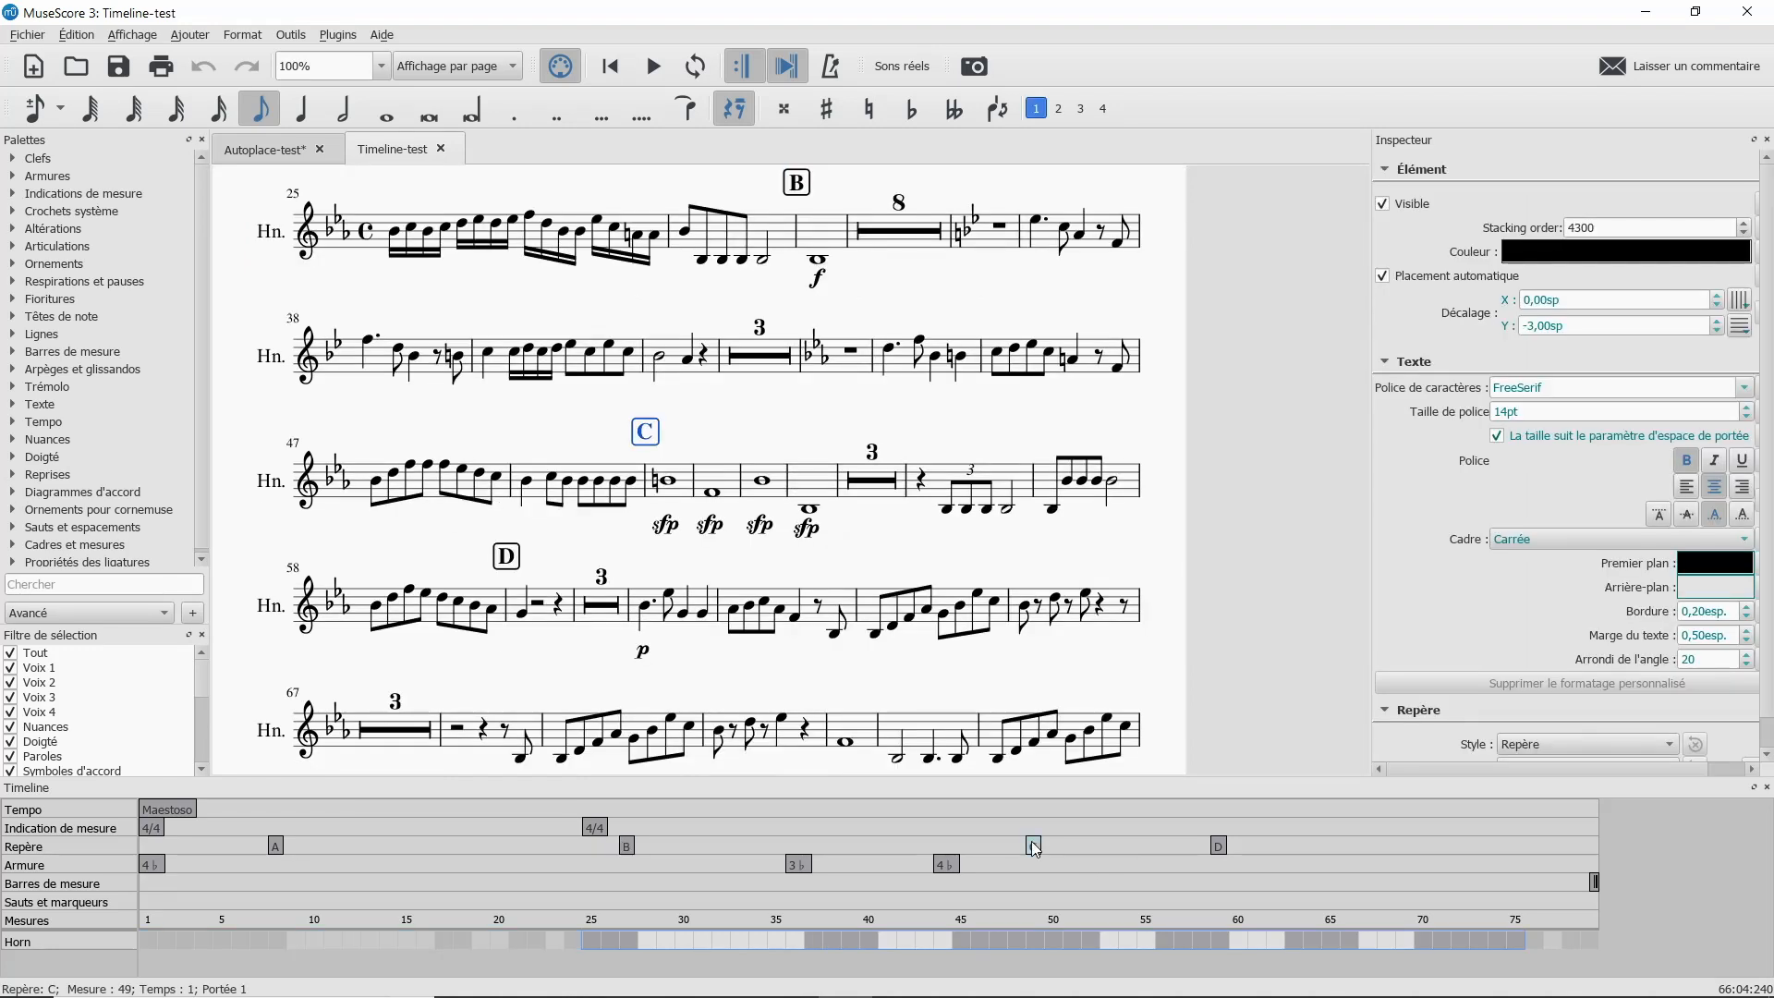
click(1221, 846)
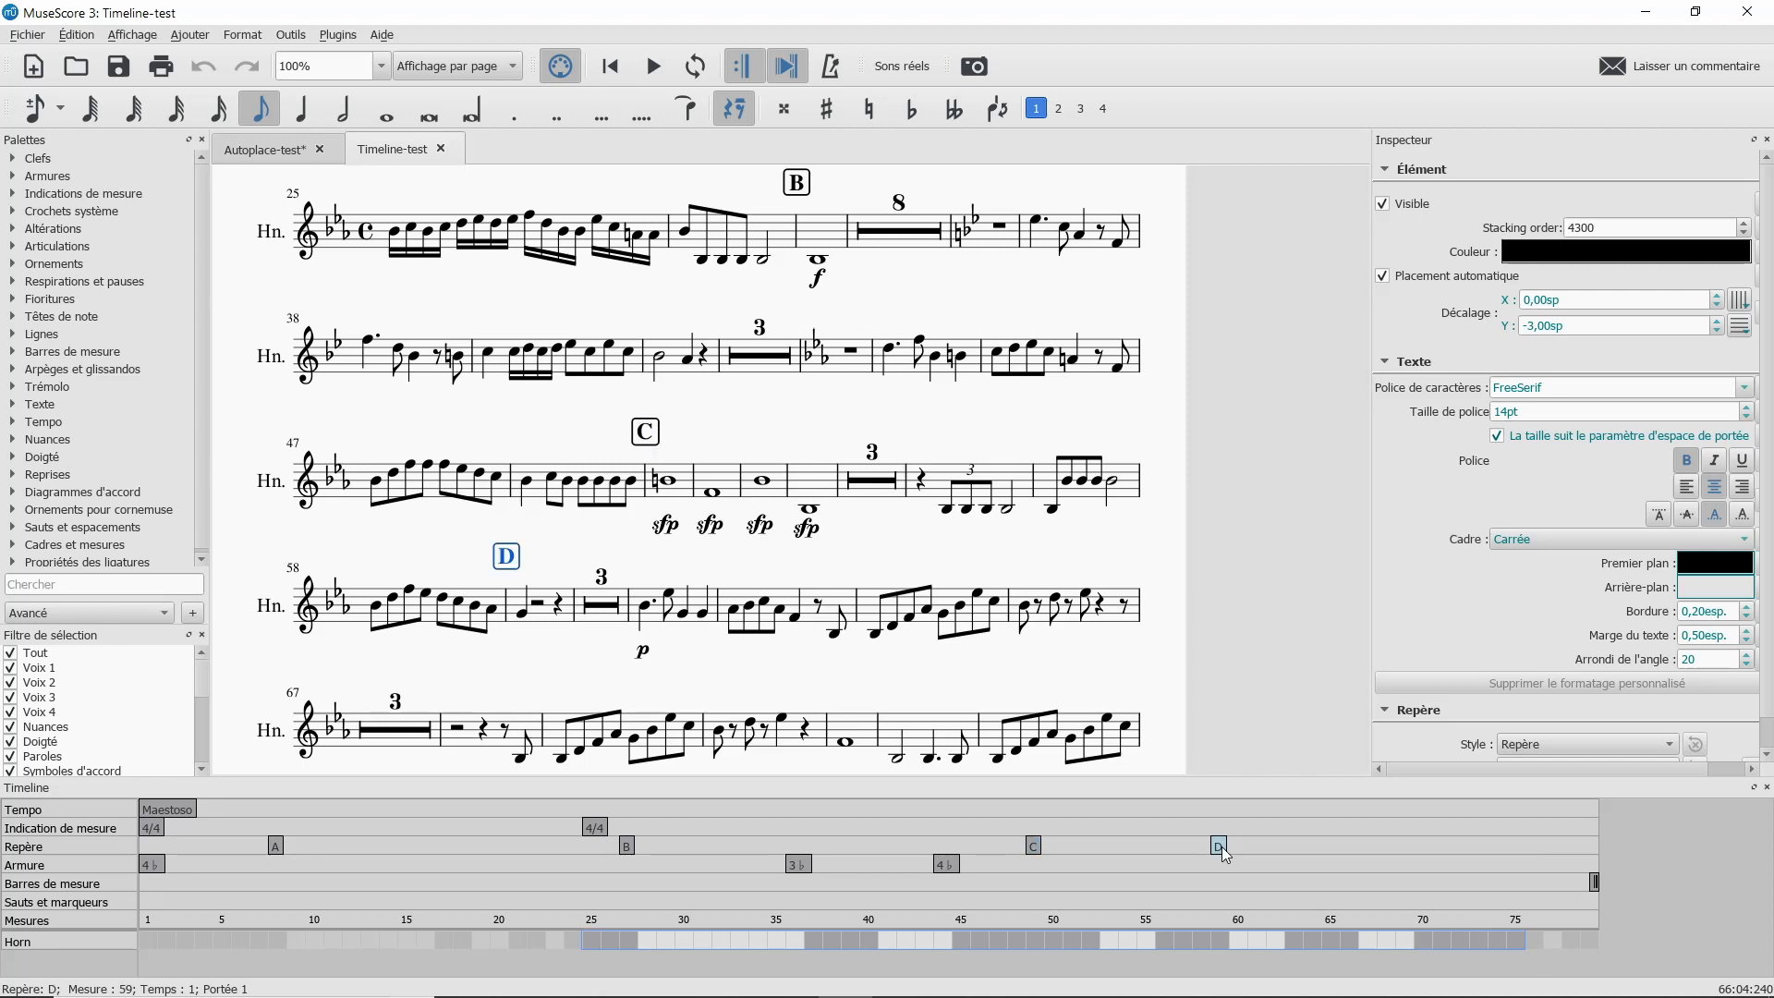
Step: Use the timeline to visit the last key signature change, the Maestoso tempo mark and an early Horn measure
click(948, 864)
click(155, 812)
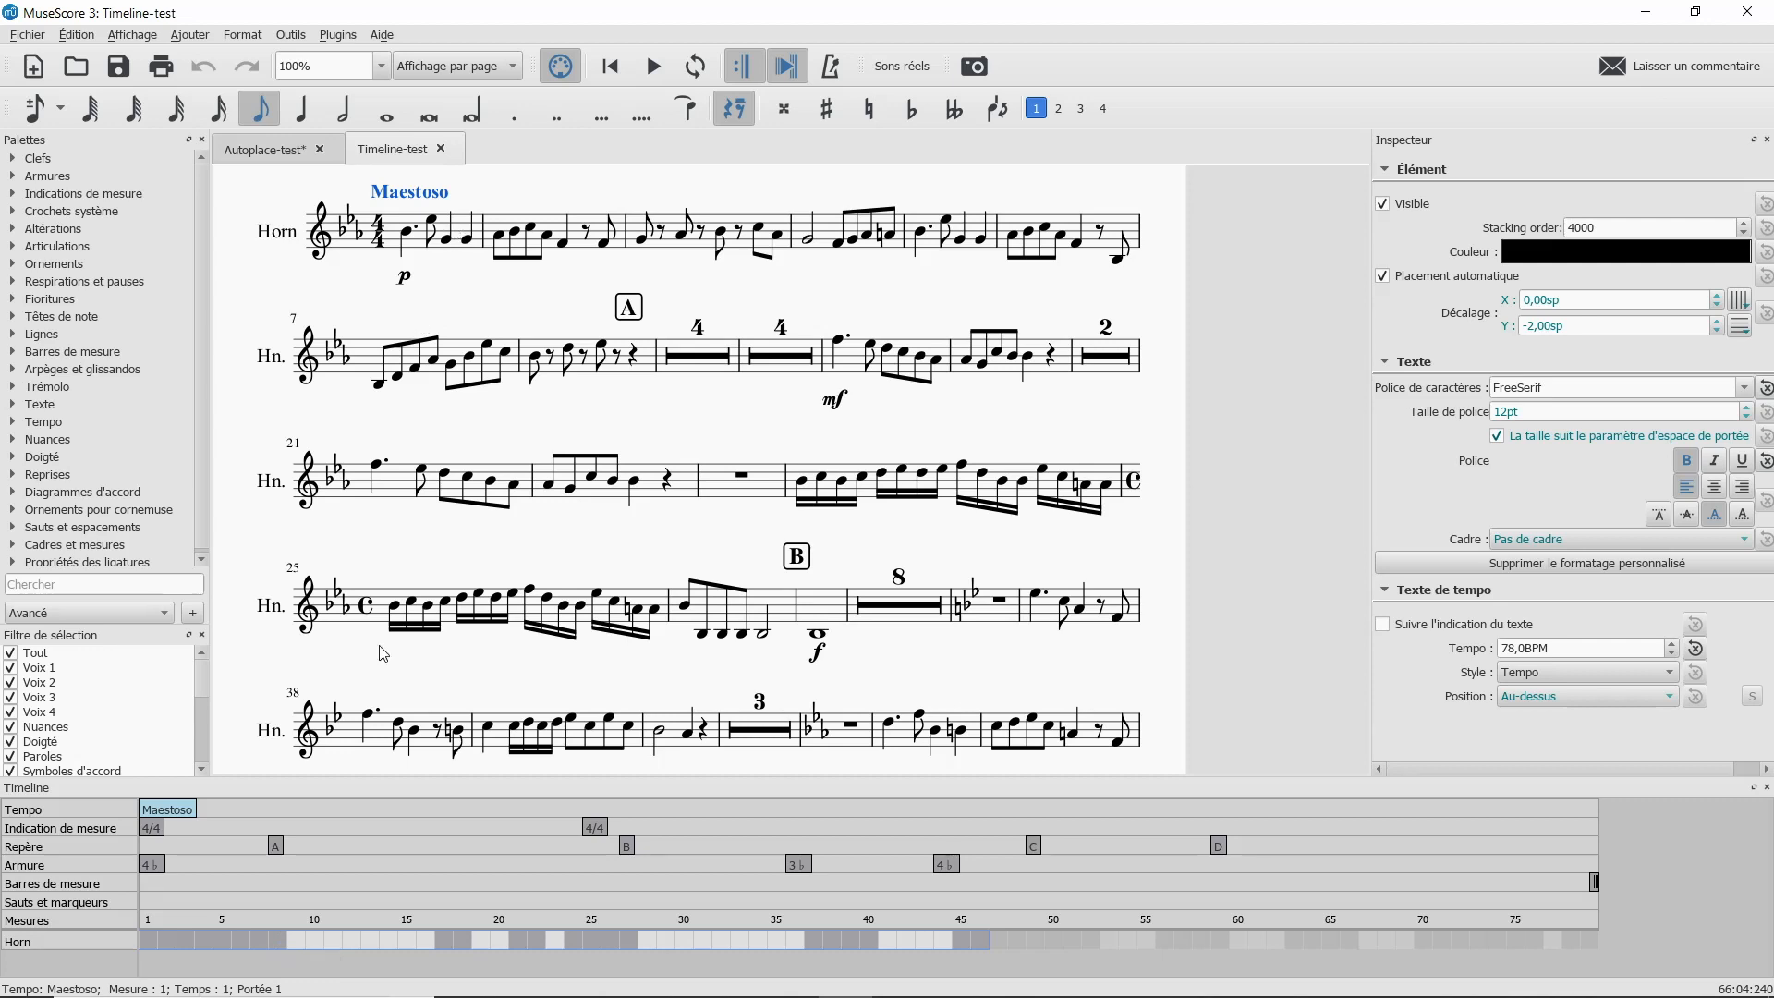
click(300, 947)
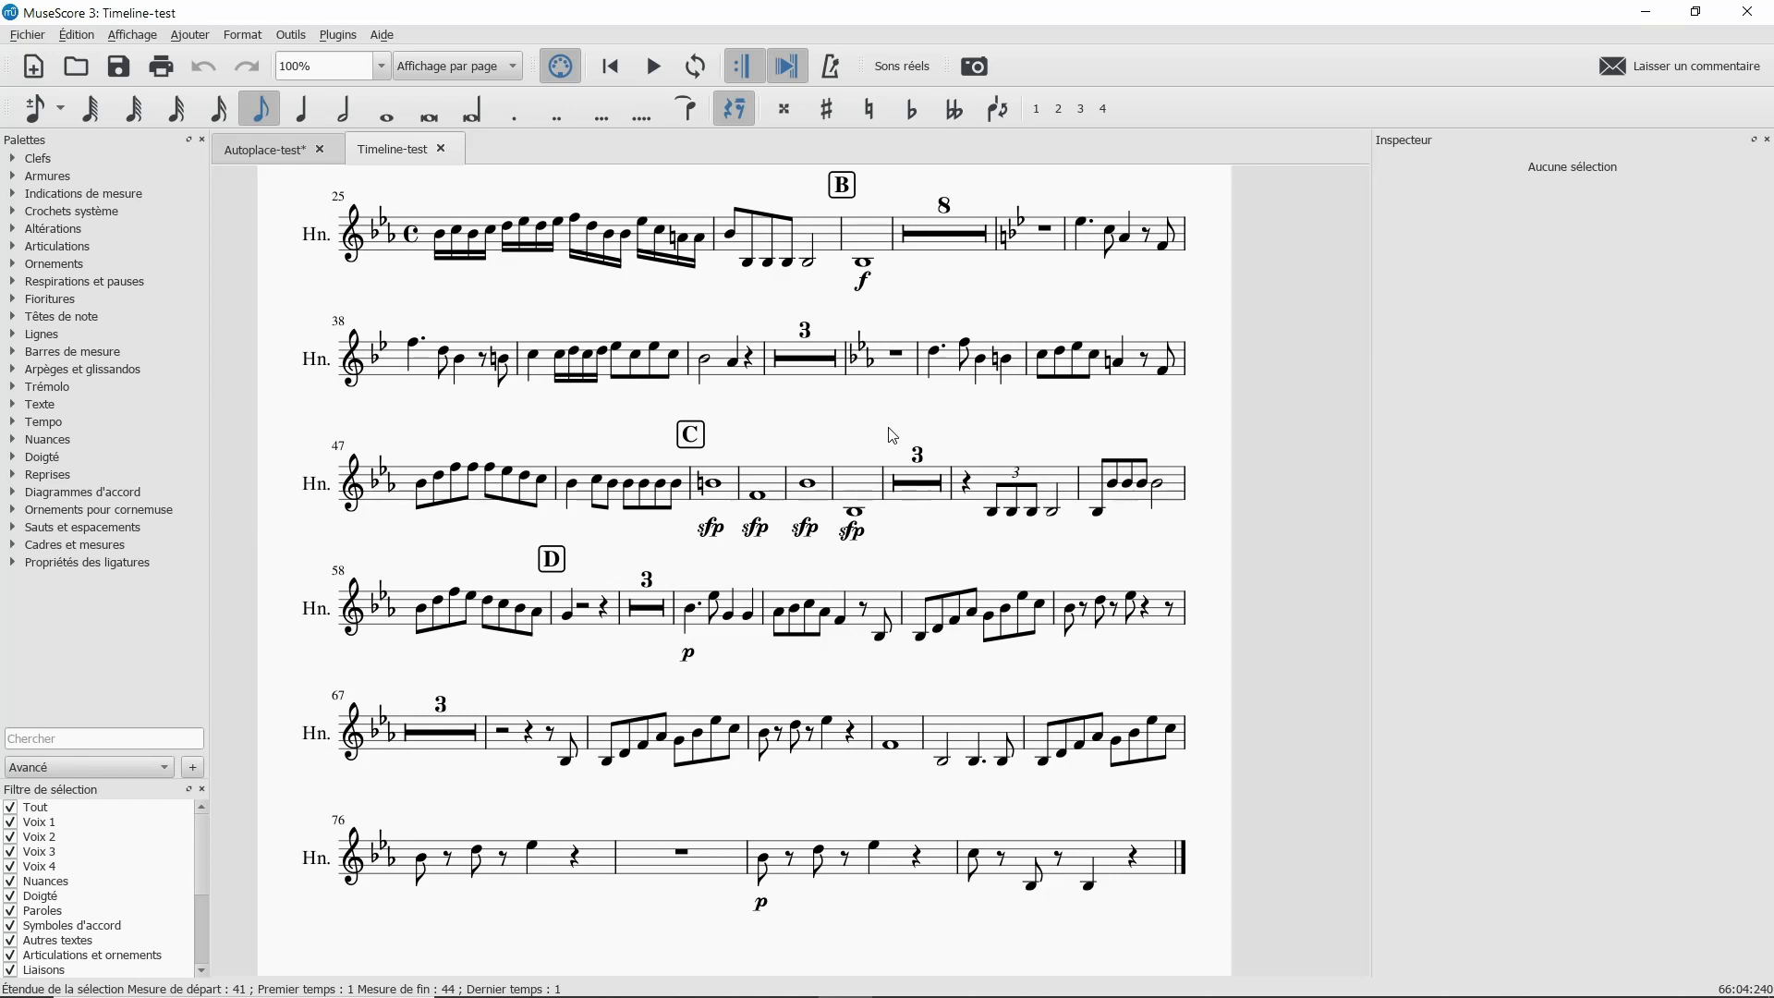
Step: Open the score comparison tool and load Test_Comparaison_1.mscz and Test_Comparaison_2.mscz into it
click(136, 40)
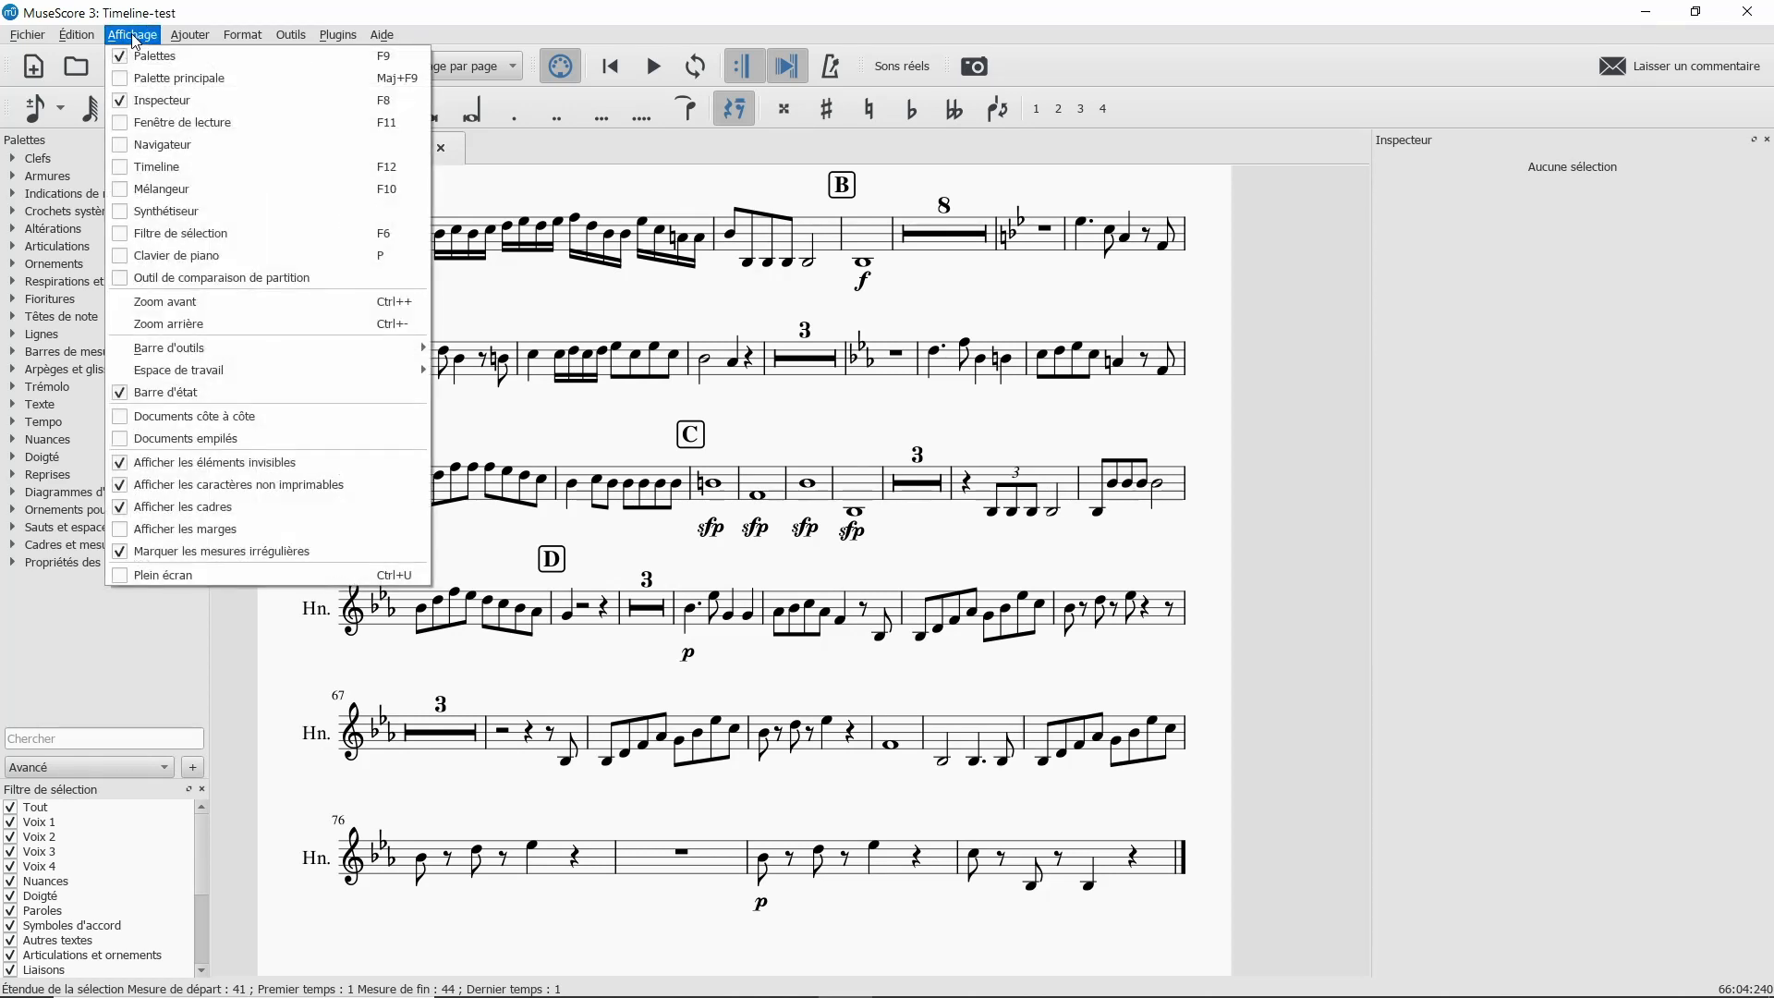
click(136, 279)
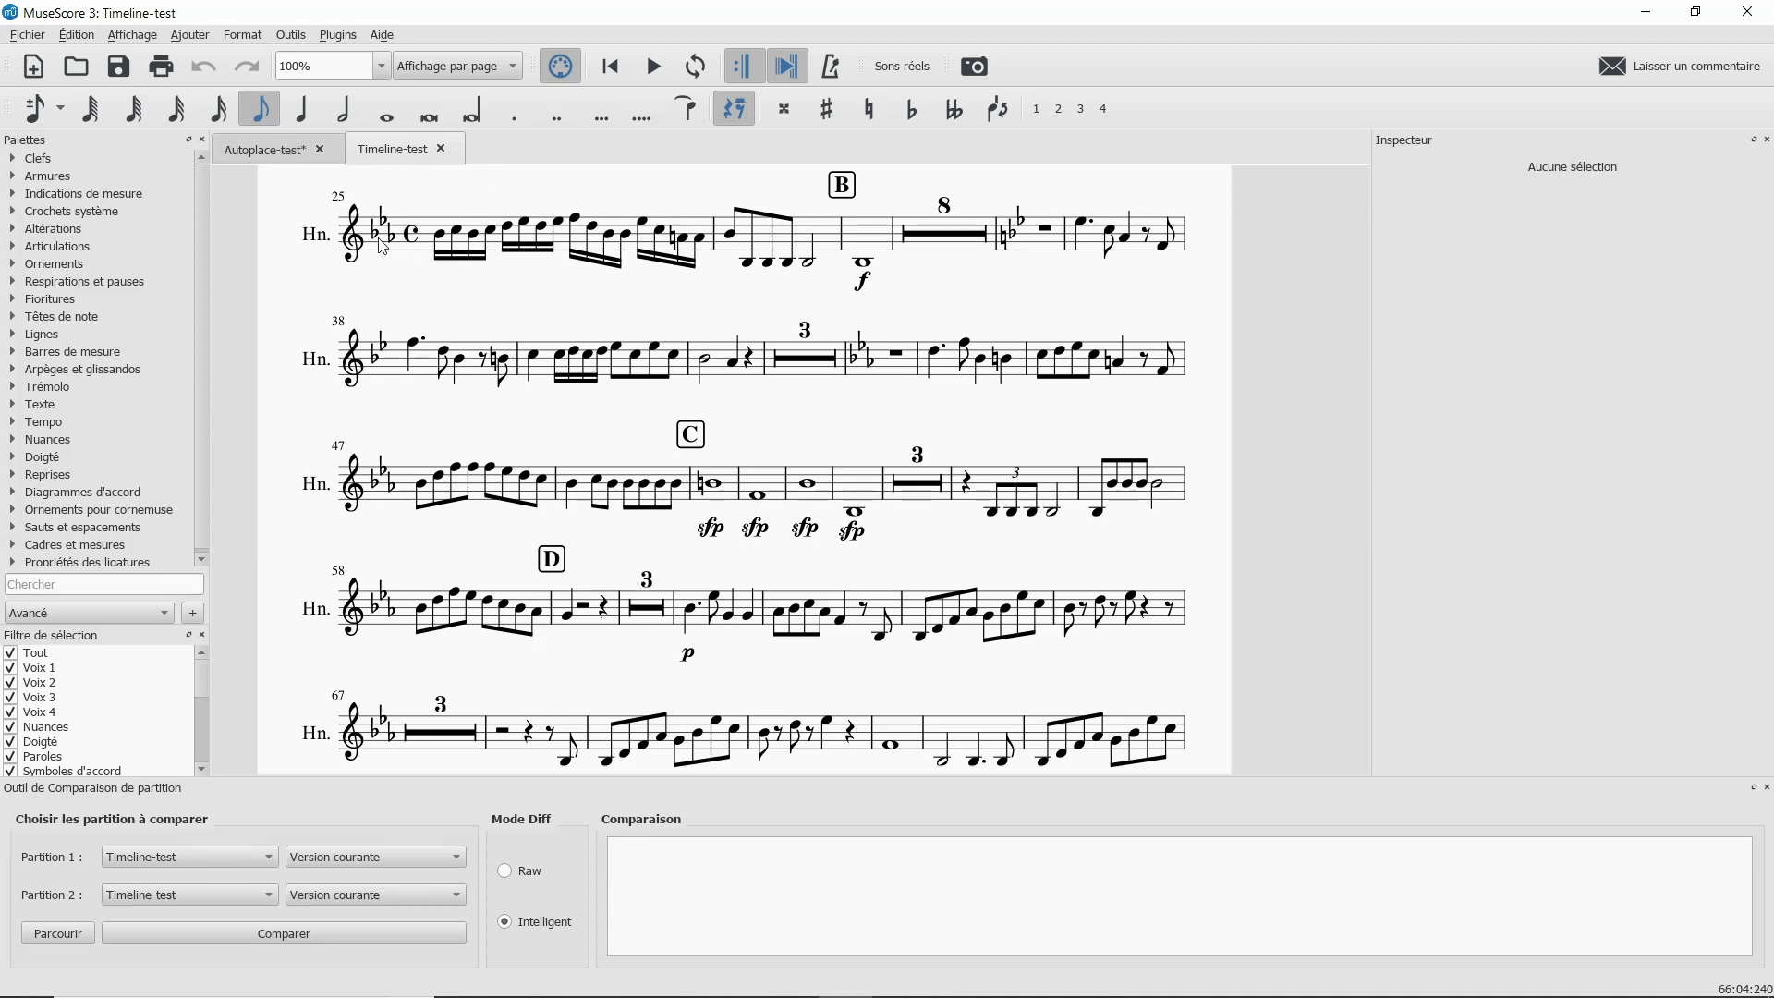
click(68, 935)
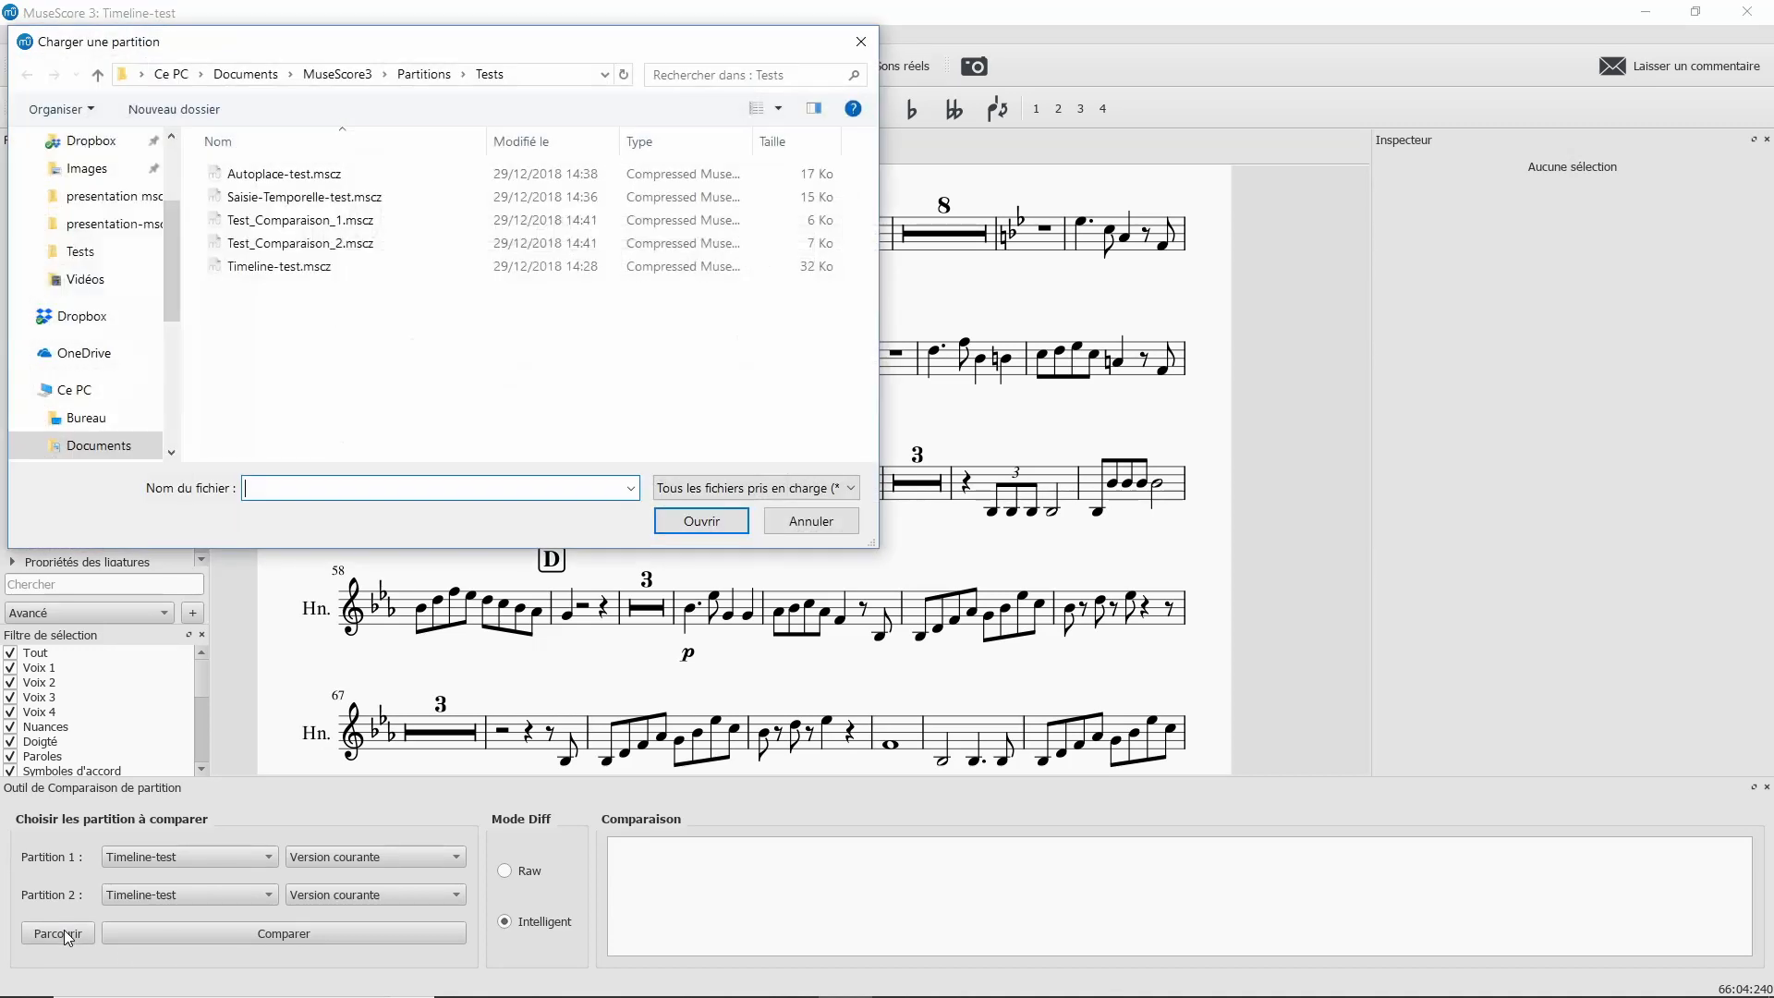
click(286, 220)
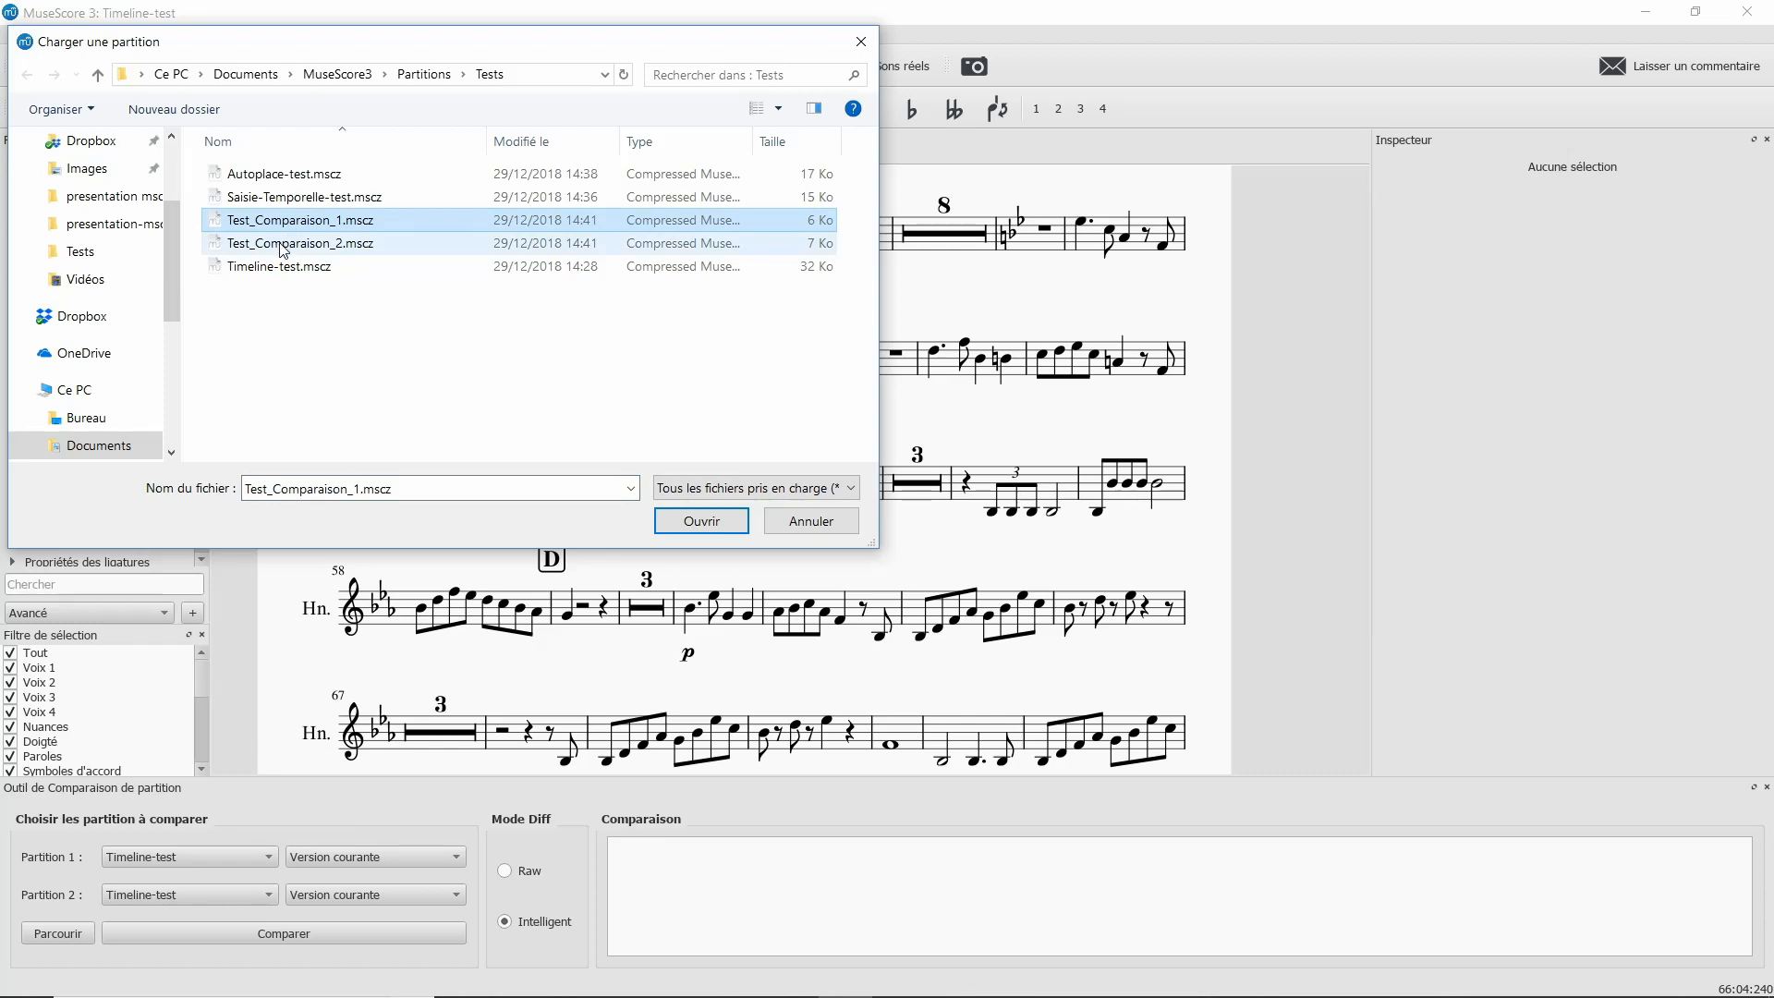
ctrl+click(286, 242)
click(700, 522)
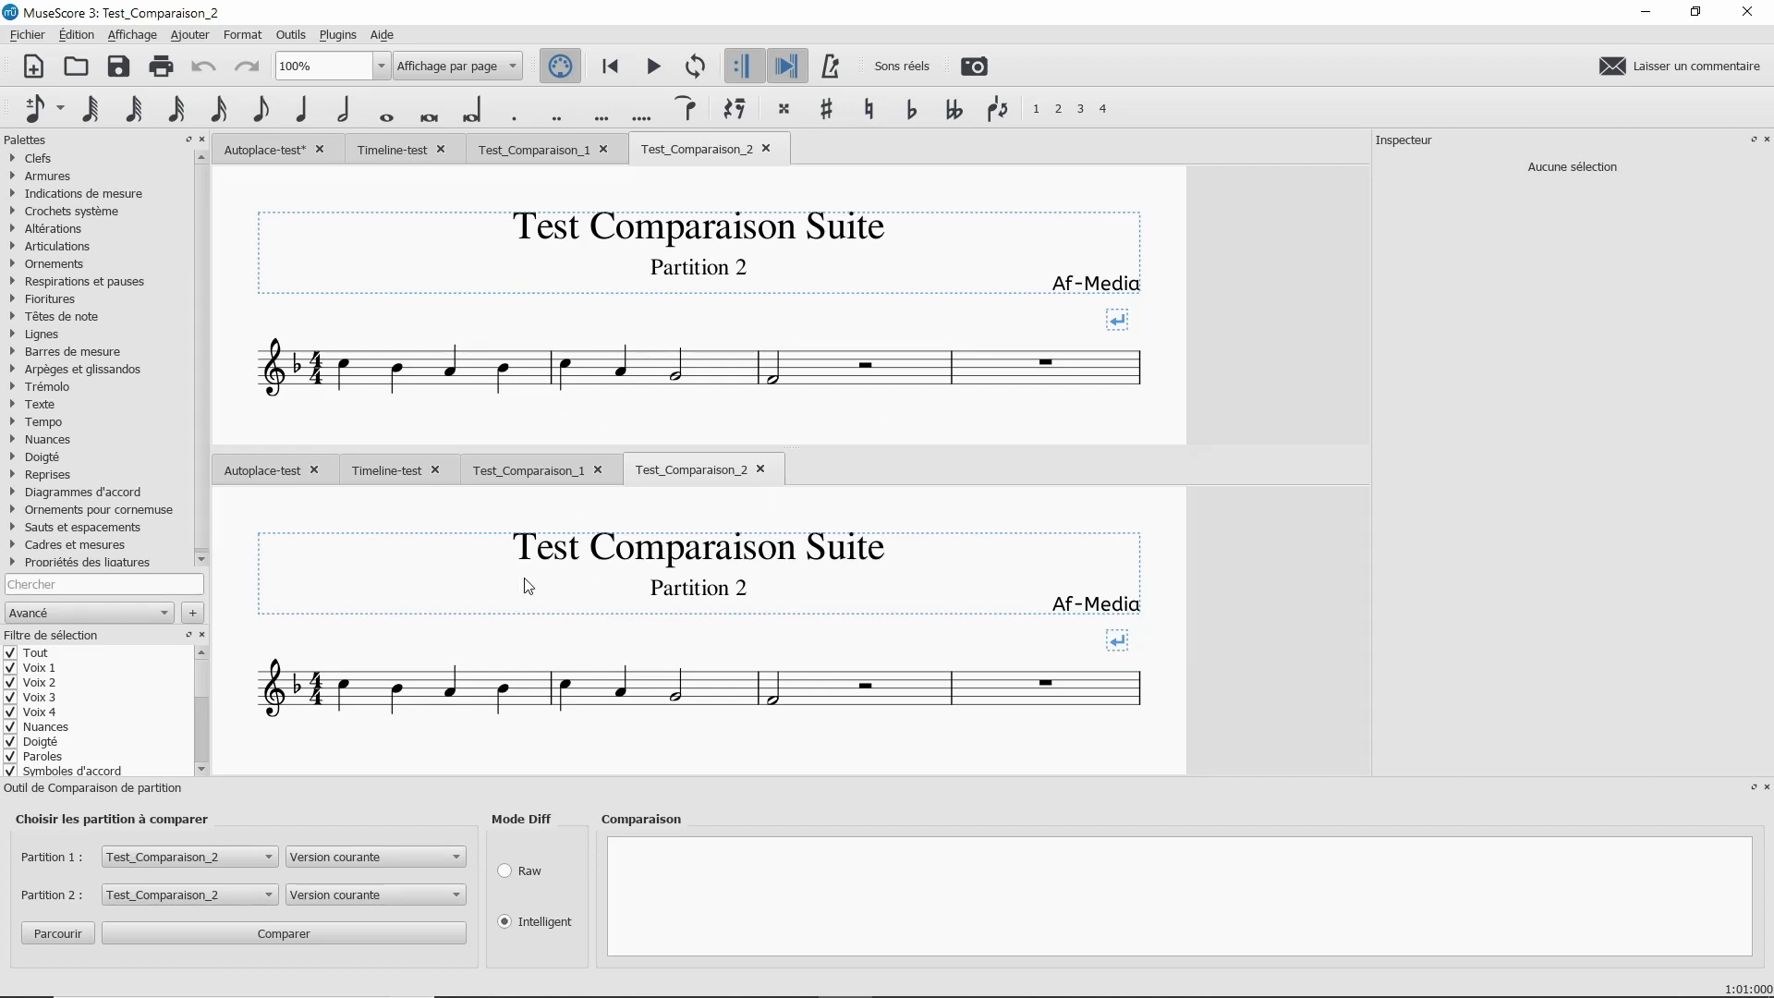
Step: Set Test_Comparaison_1 as the first score and compare it with Test_Comparaison_2
click(545, 150)
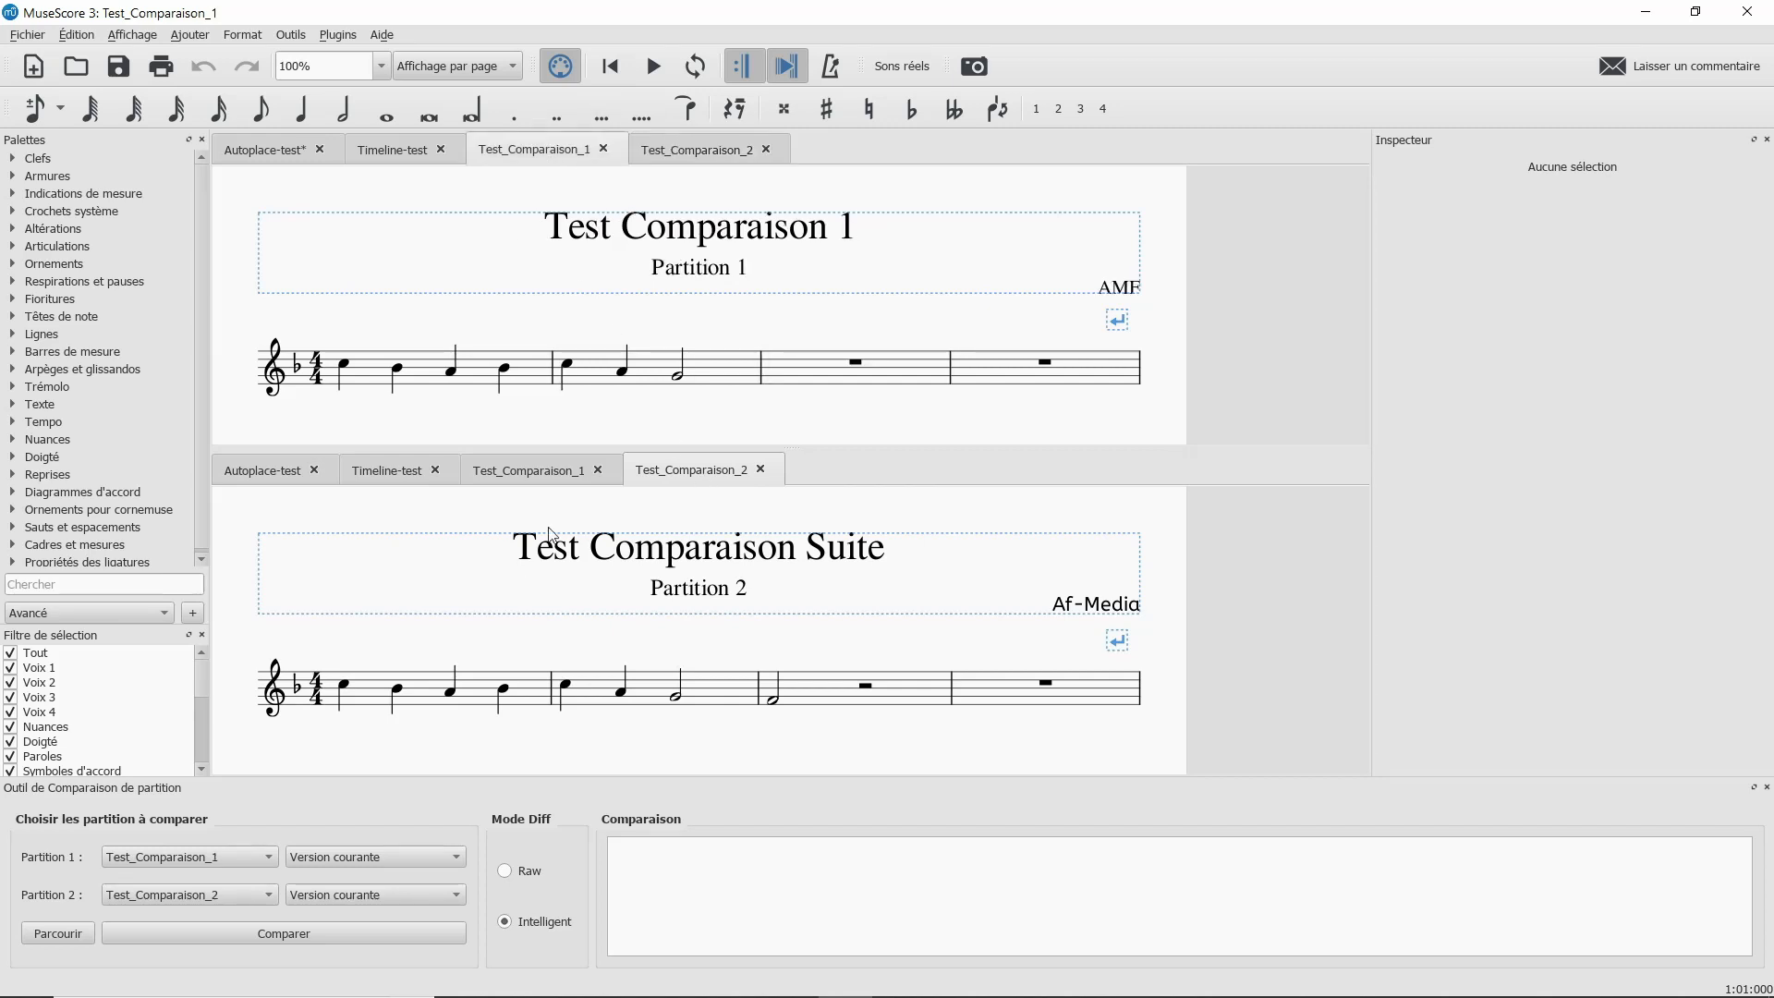
click(208, 859)
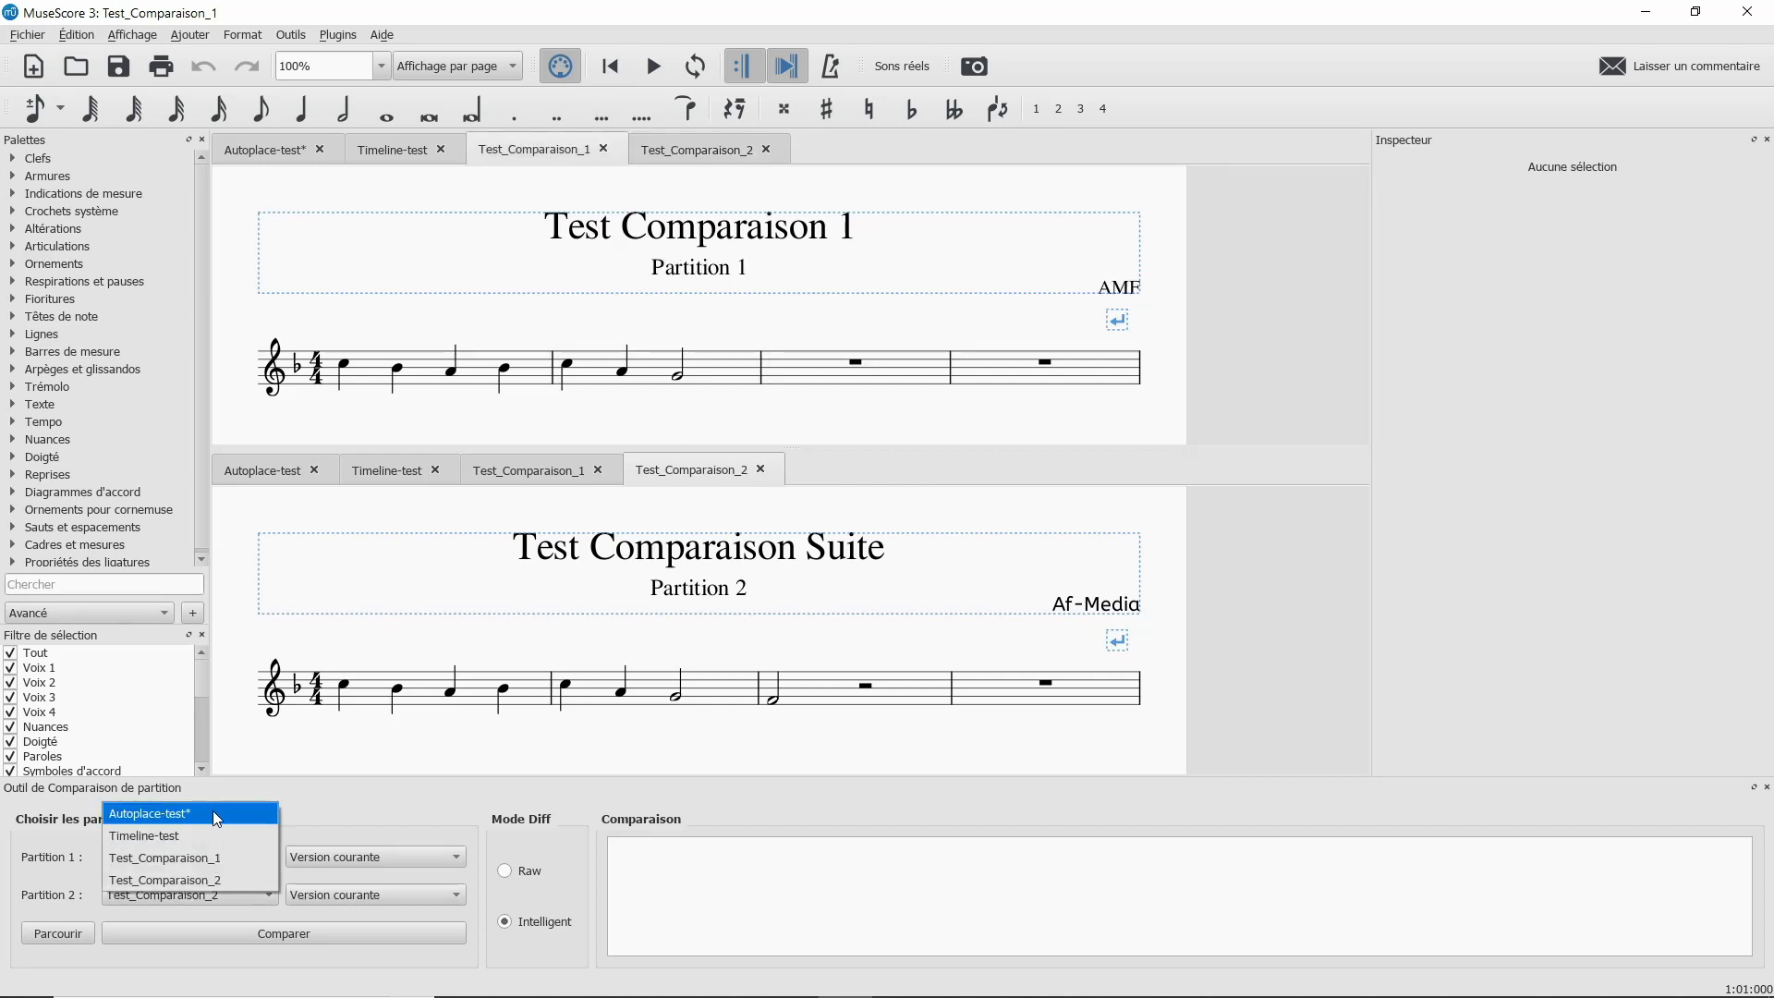
click(203, 865)
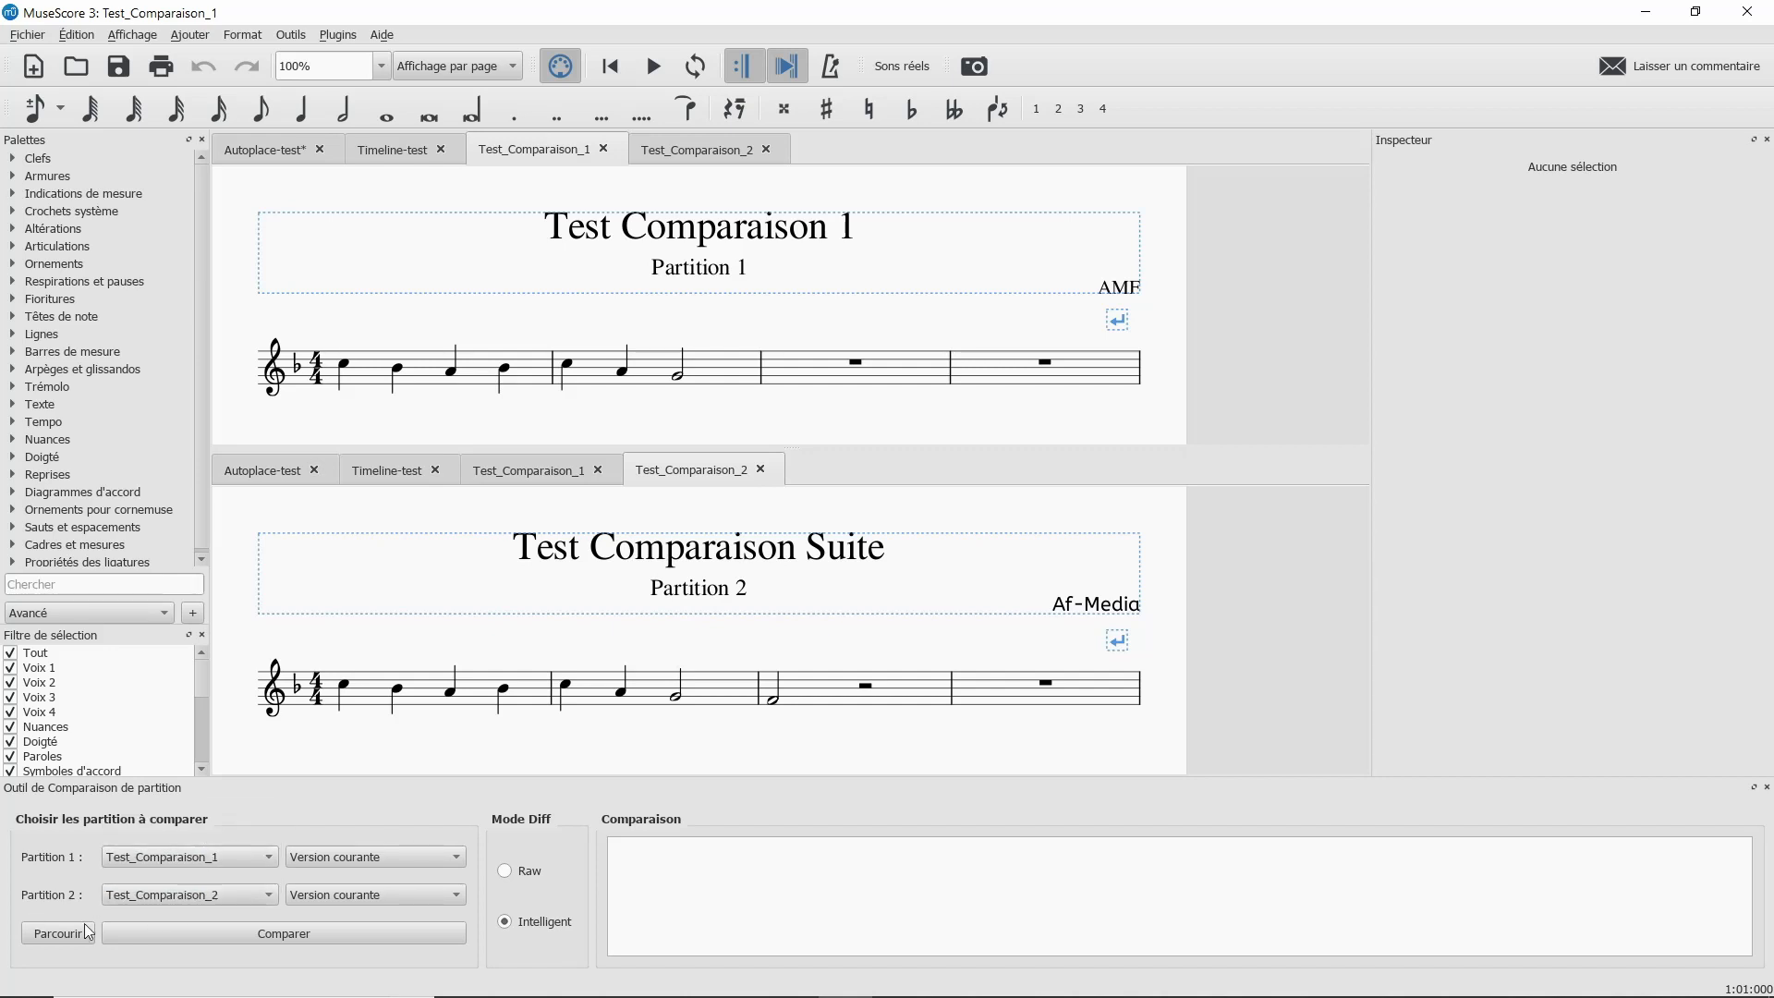
click(220, 939)
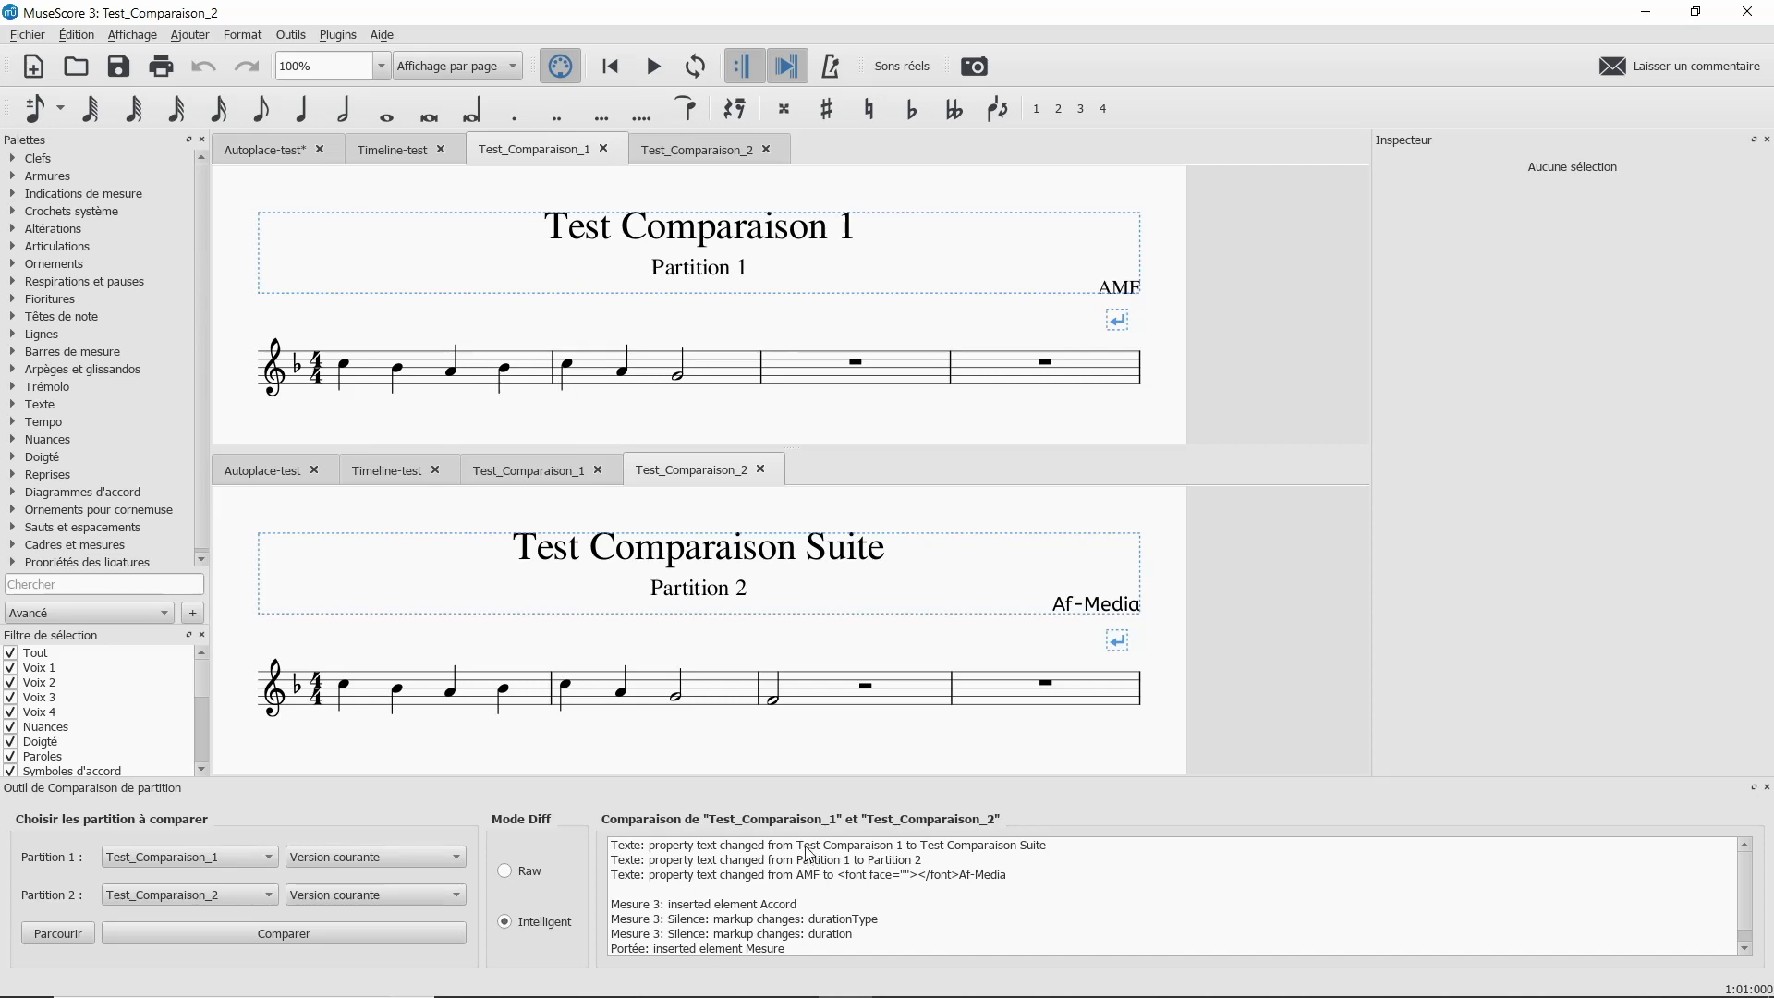
Step: Examine the listed differences in title, subtitle, composer text, measure 3 chord and inserted measure in both scores
click(809, 846)
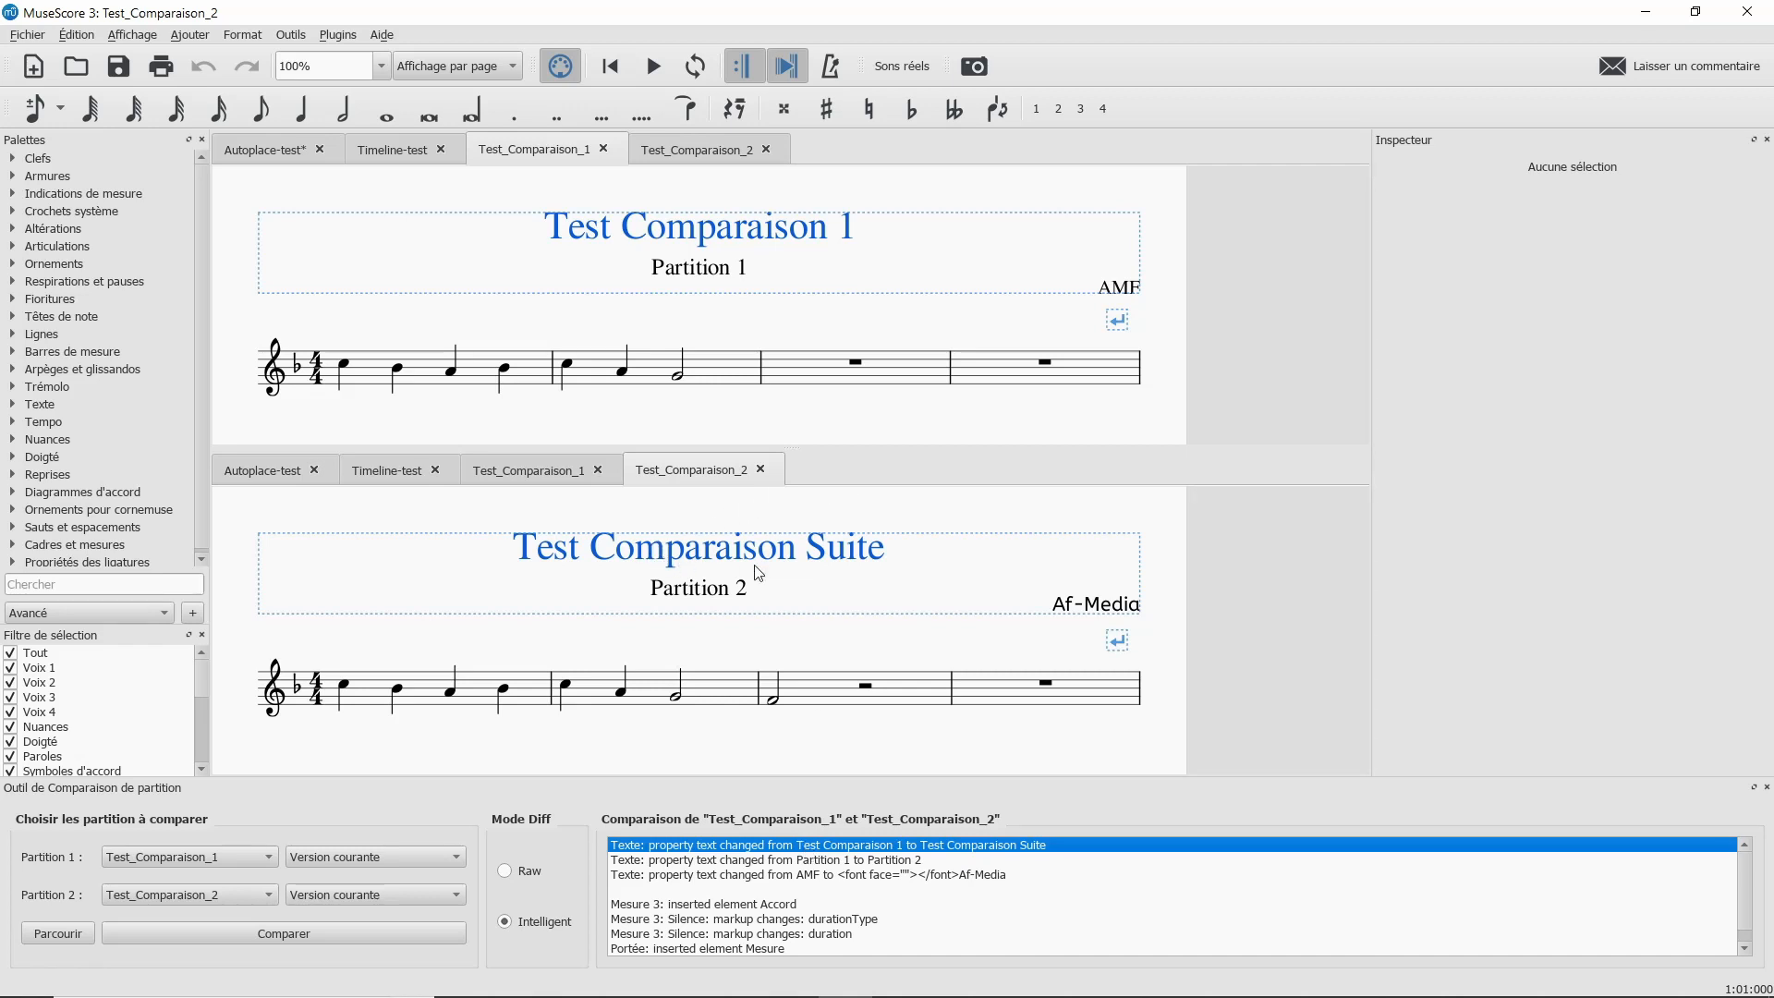
click(859, 861)
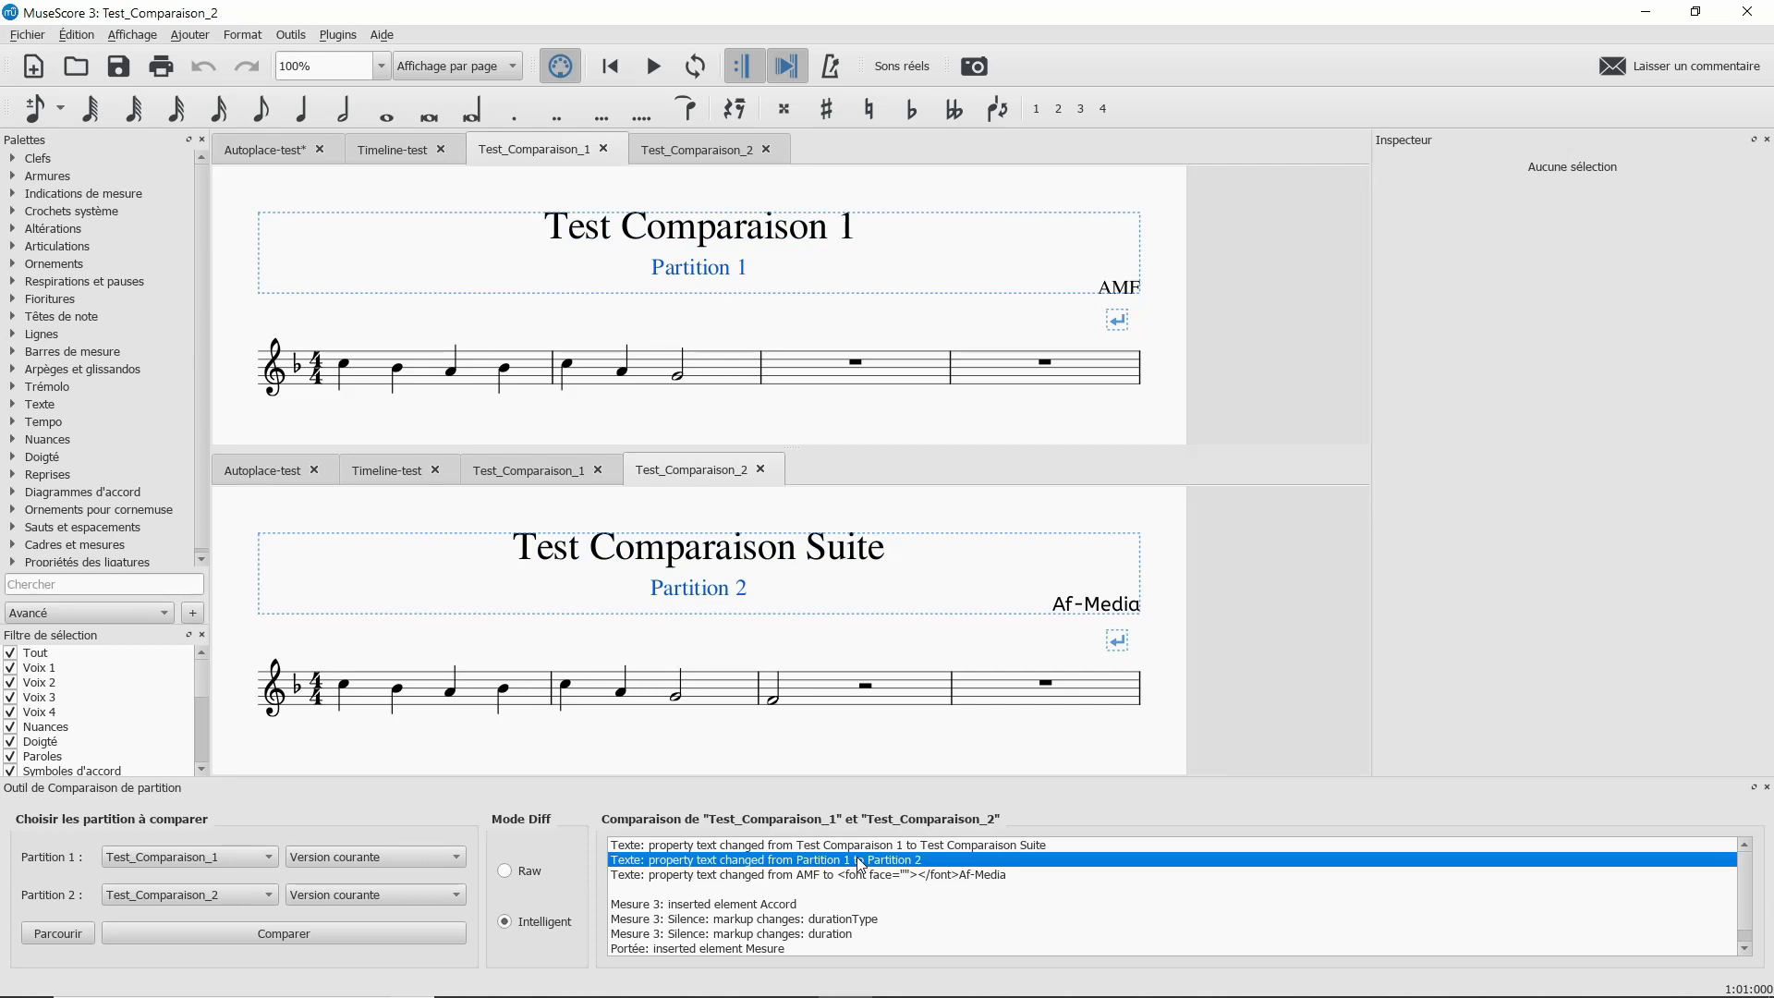
click(841, 883)
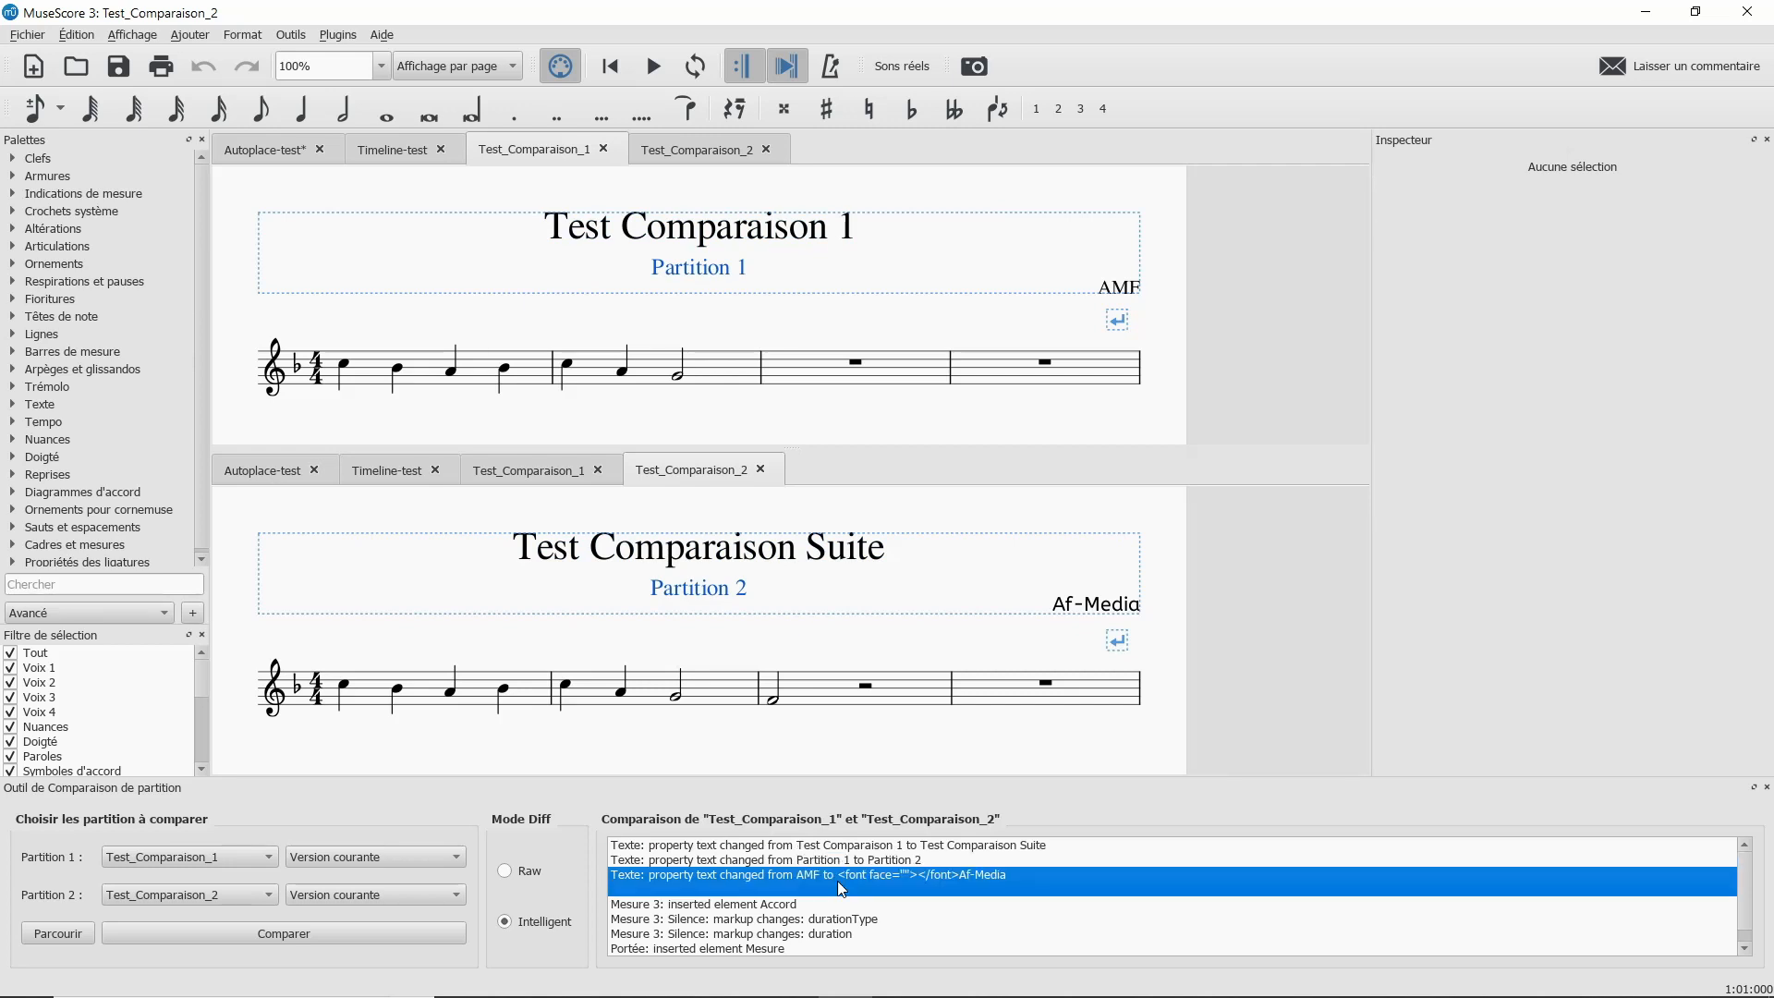
click(787, 904)
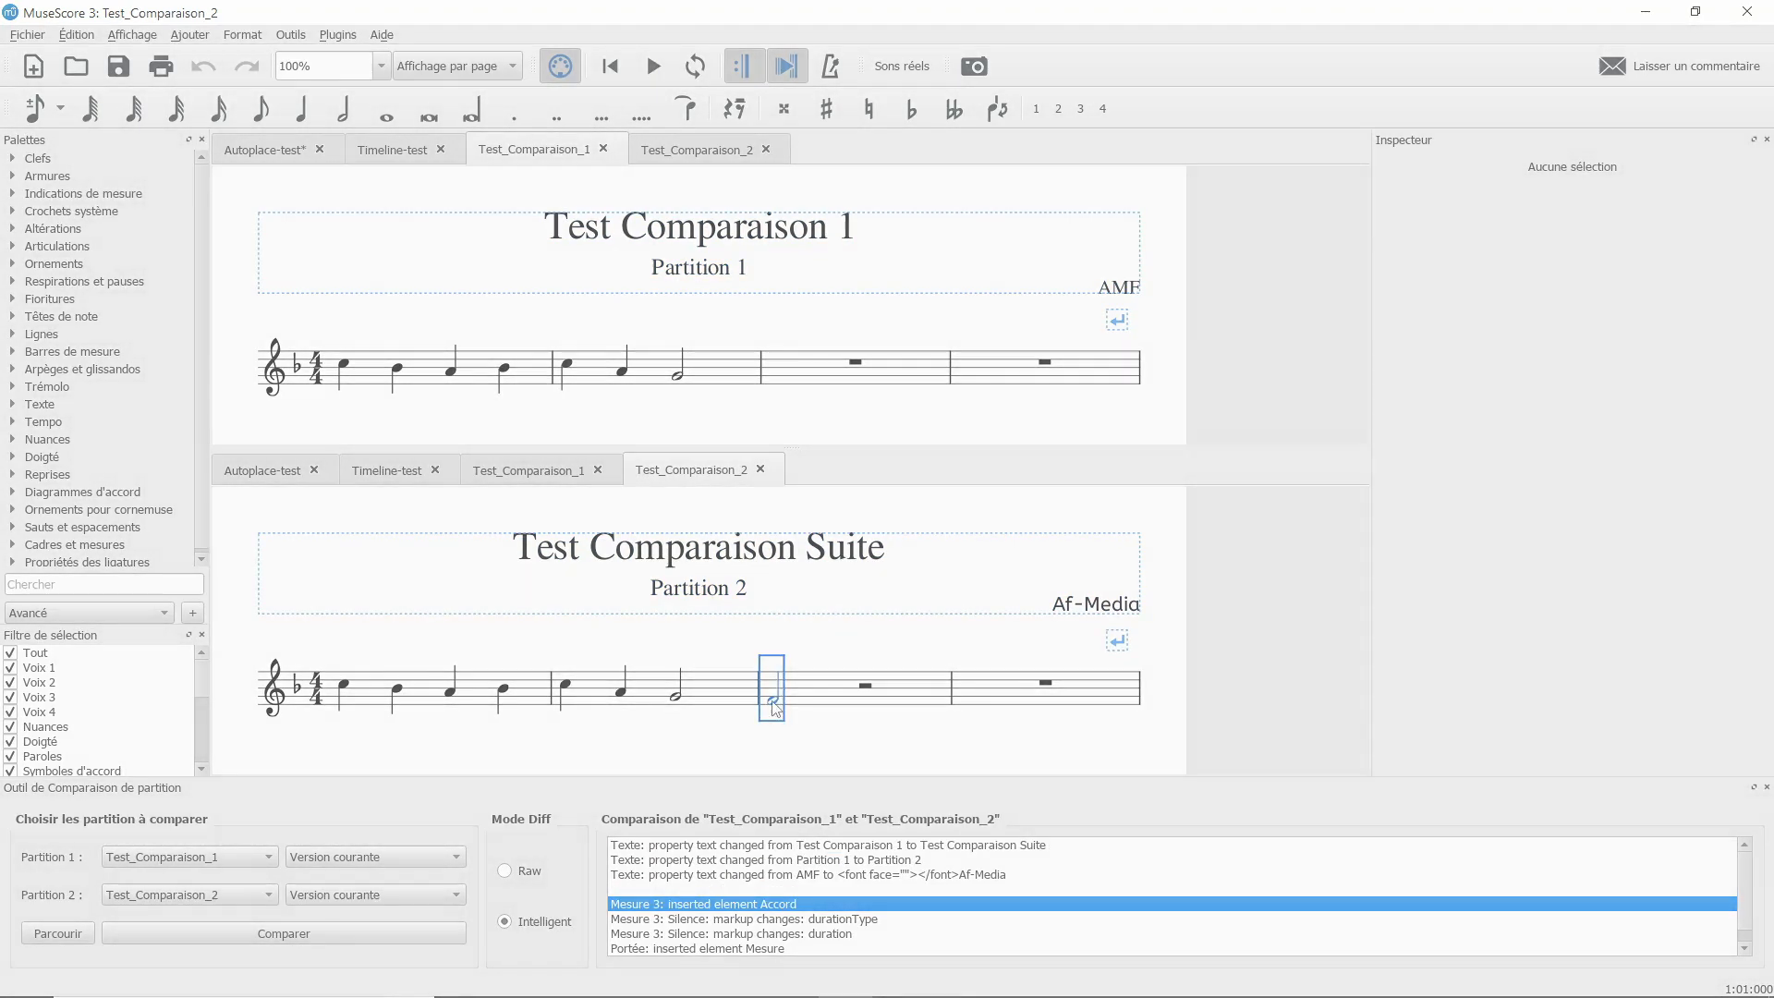
click(740, 949)
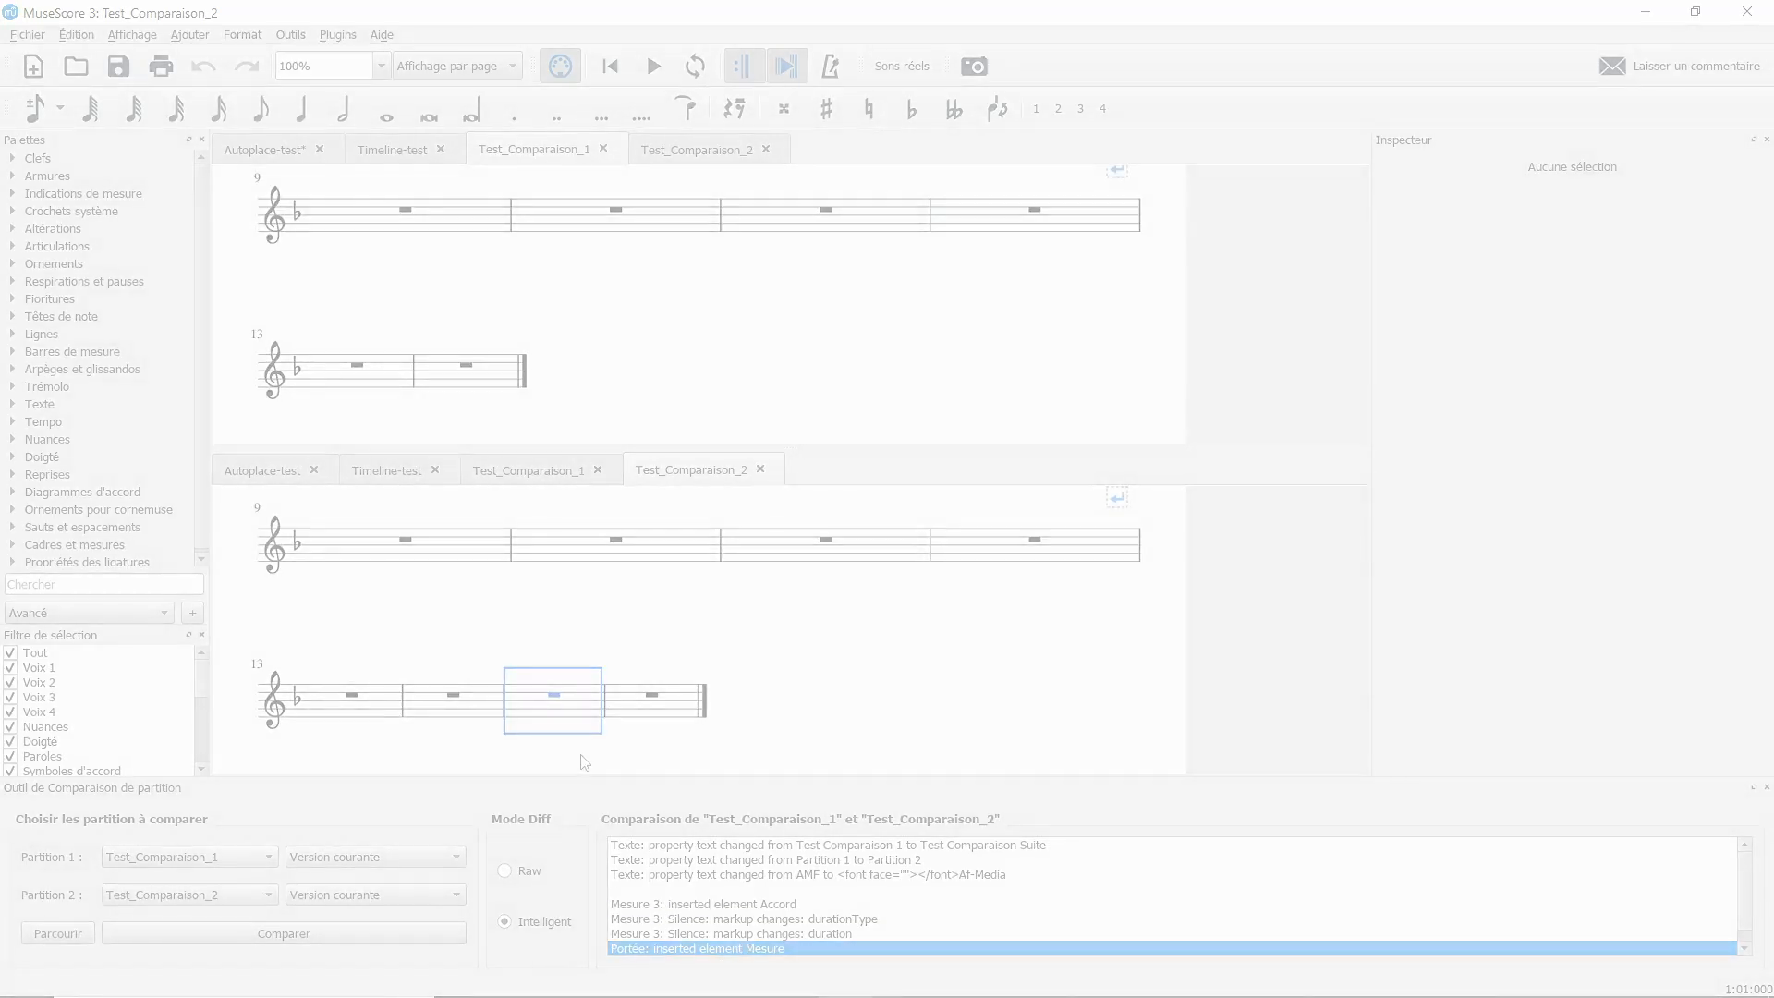